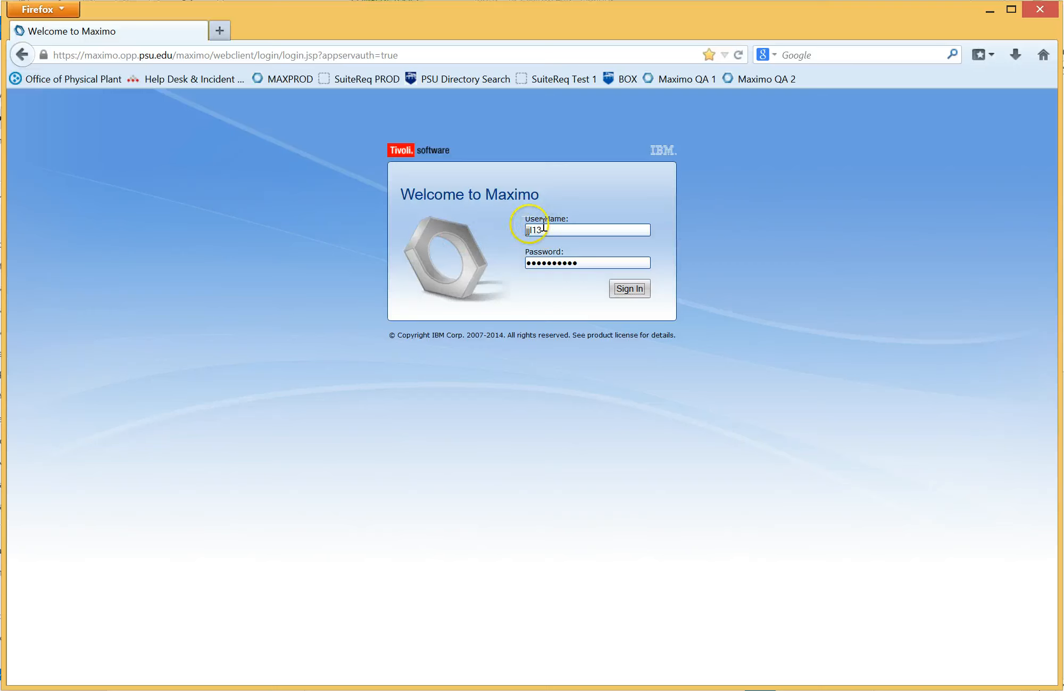
Sign in to Maximo with the filled-in credentials and open the Work Order Tracking application
left_click(641, 292)
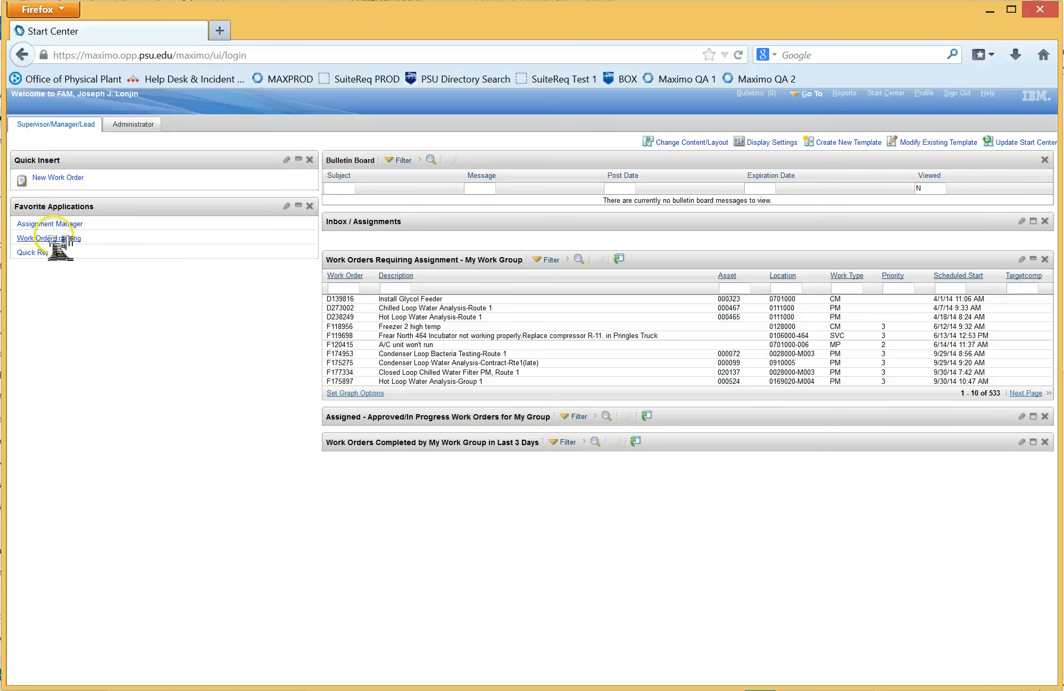
left_click(814, 94)
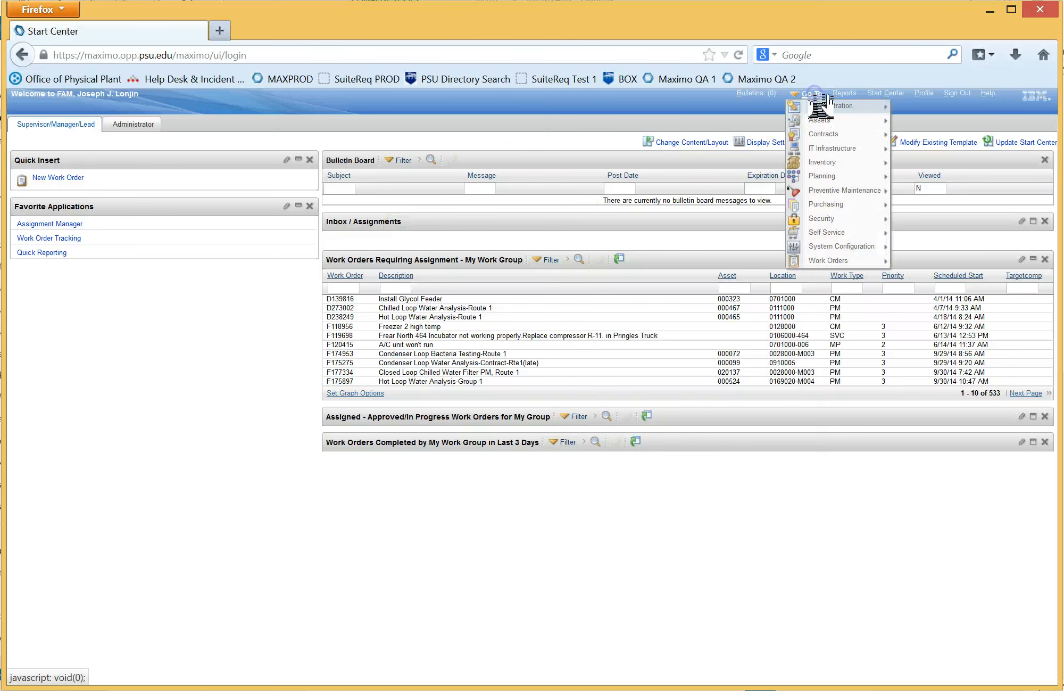
mouse_move(837, 260)
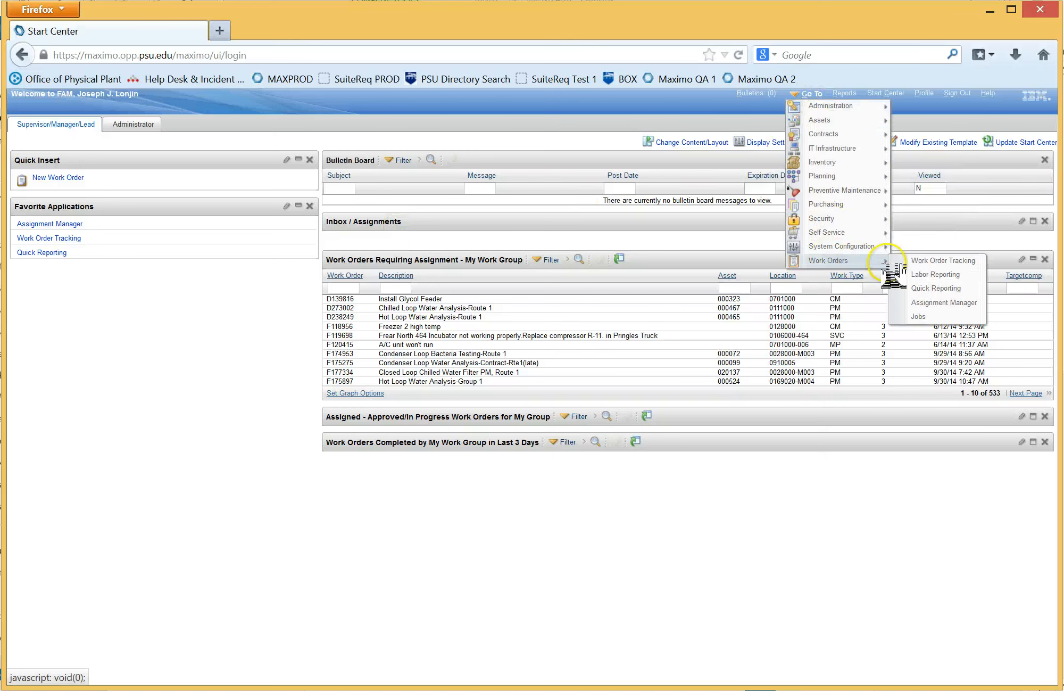
left_click(928, 261)
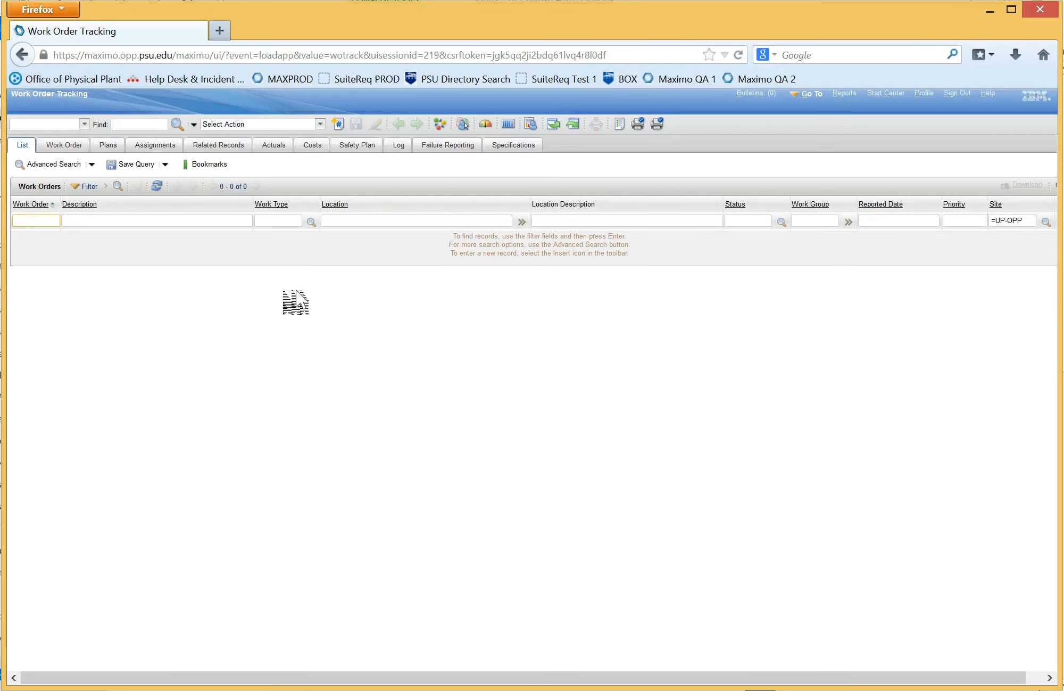
Open the Where Clause editor of the work order advanced search and place the cursor at the current query's end
left_click(93, 164)
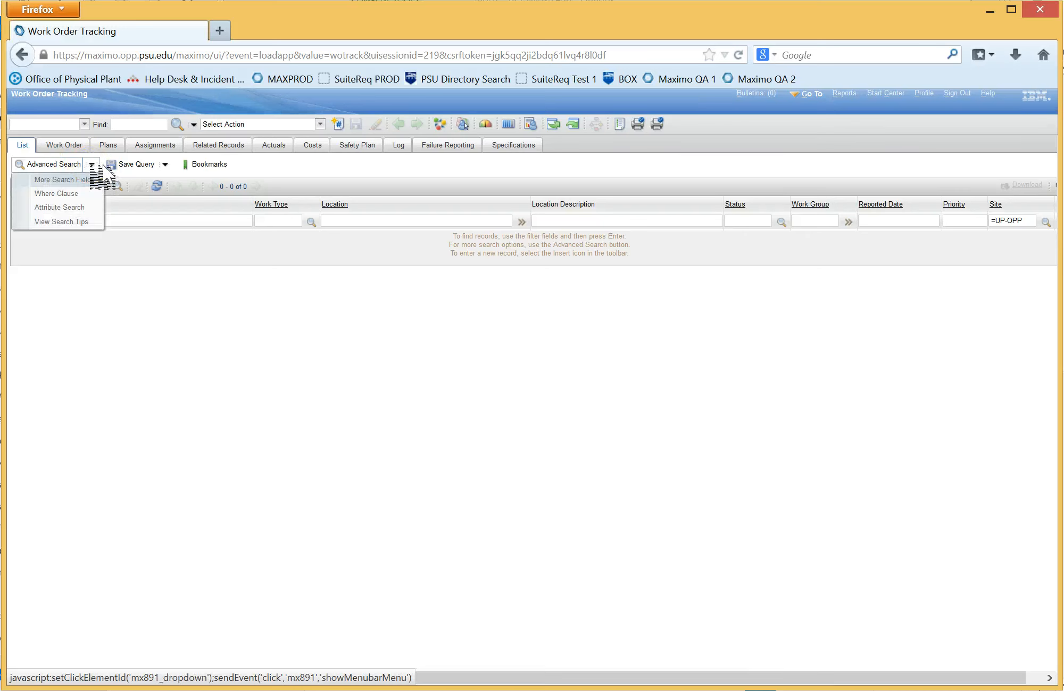
left_click(92, 164)
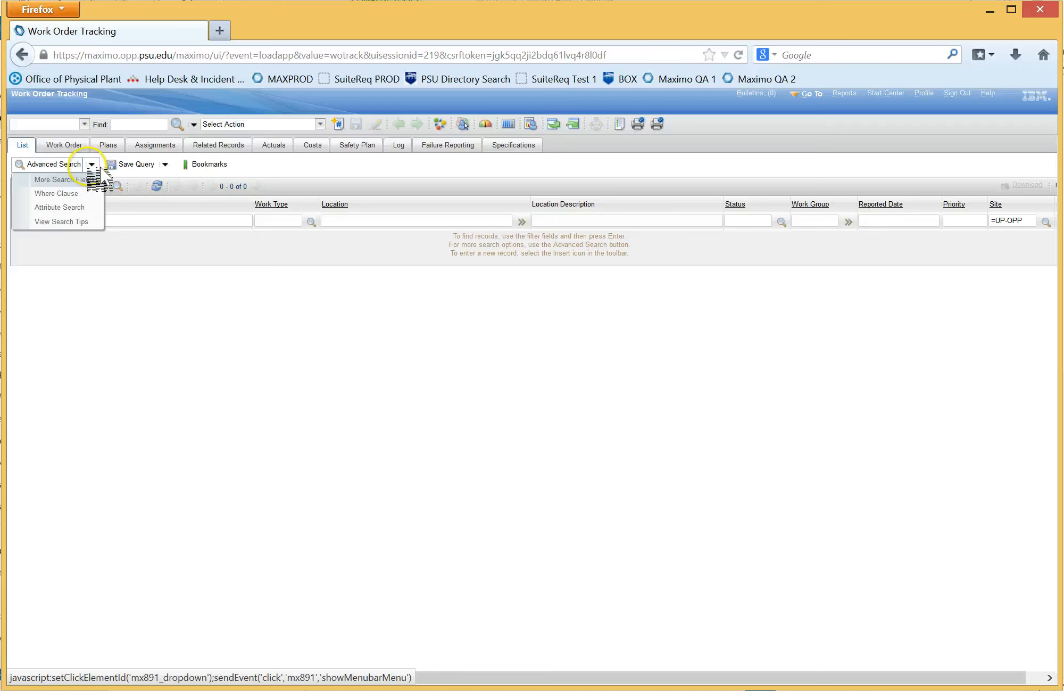
left_click(78, 193)
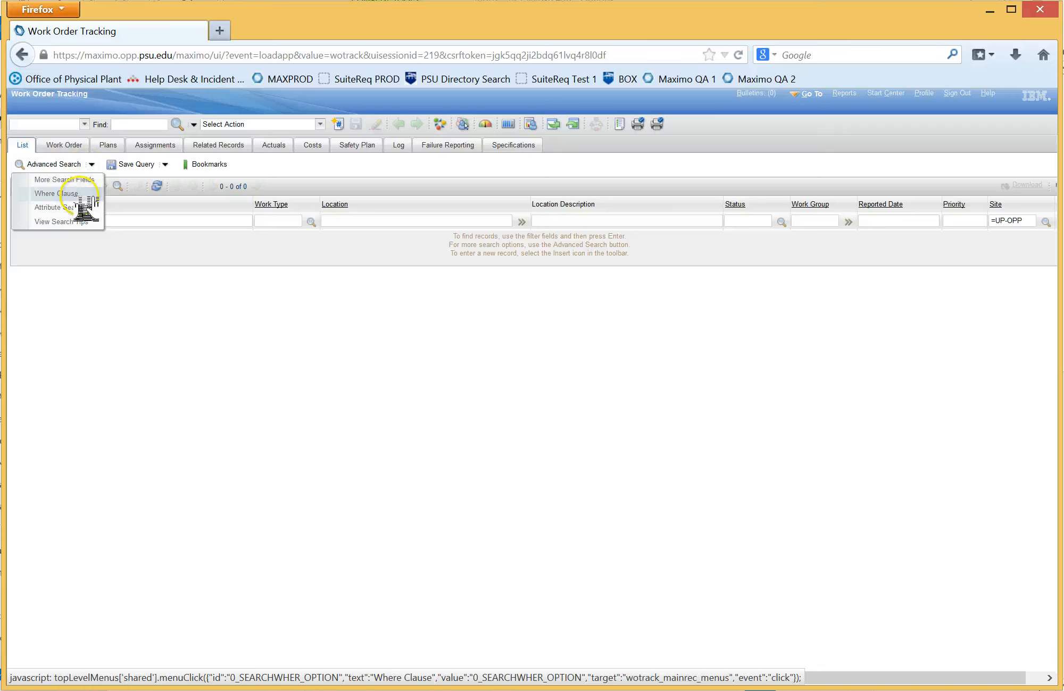
left_click(60, 194)
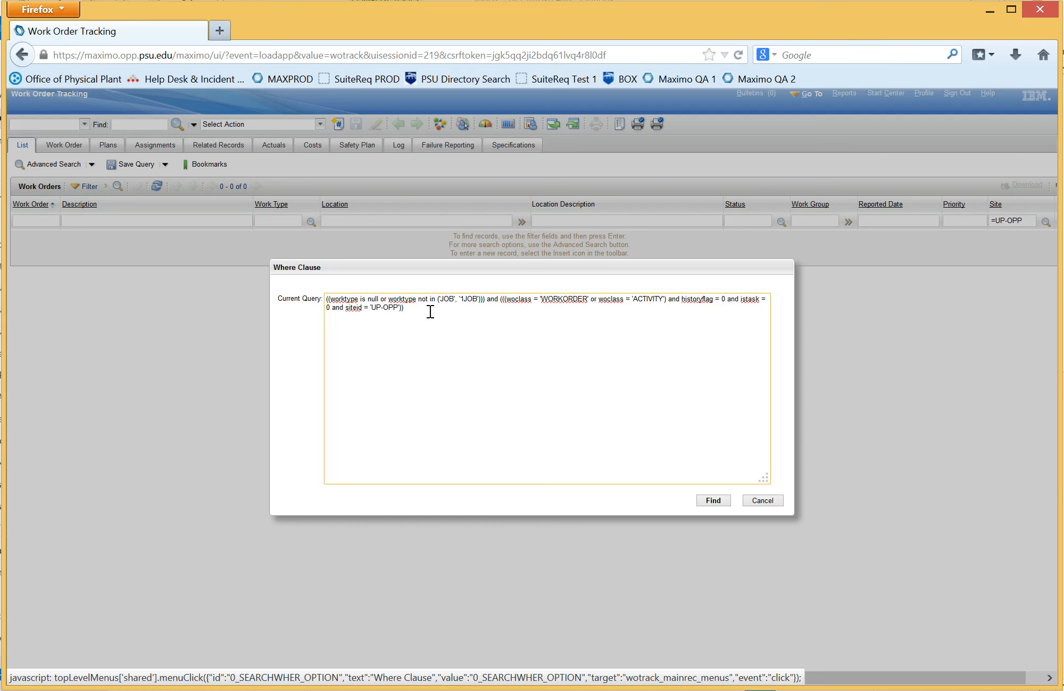
left_click(413, 310)
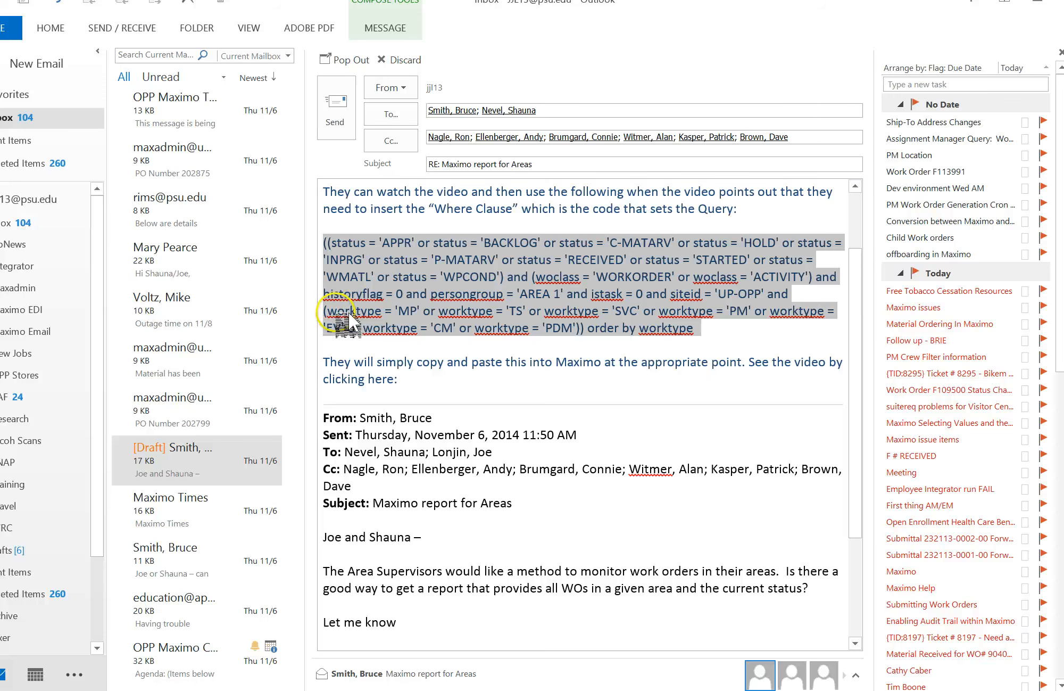
Switch to Outlook and copy the complete AREA 1 where-clause query from the draft reply "RE: Maximo report for Areas"
left_click(617, 350)
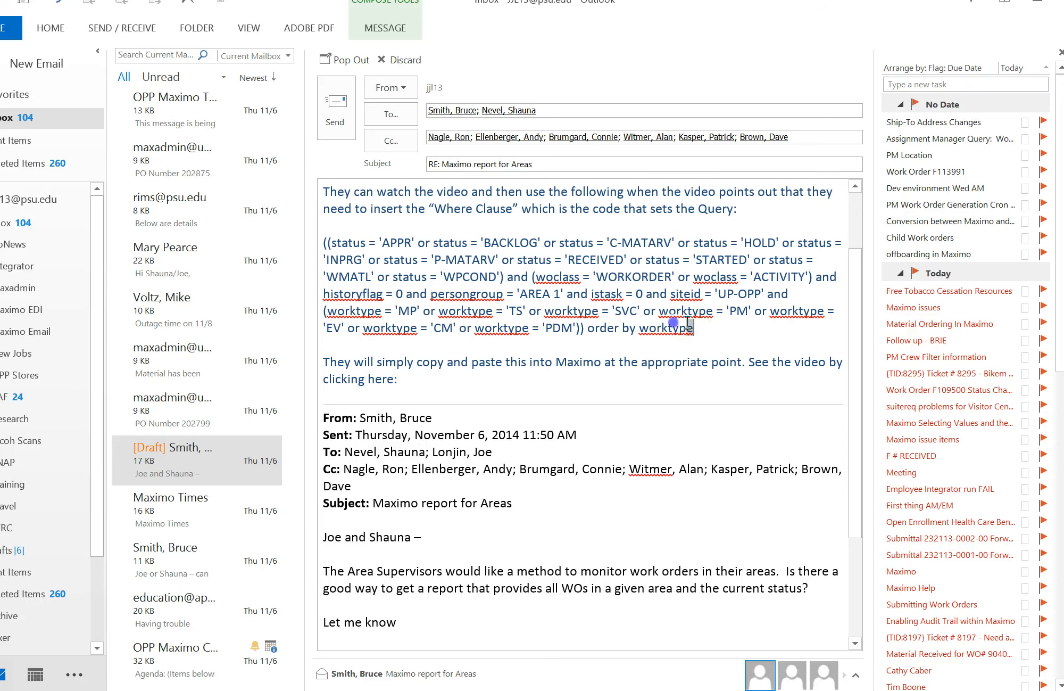
left_click_drag(691, 328, 335, 243)
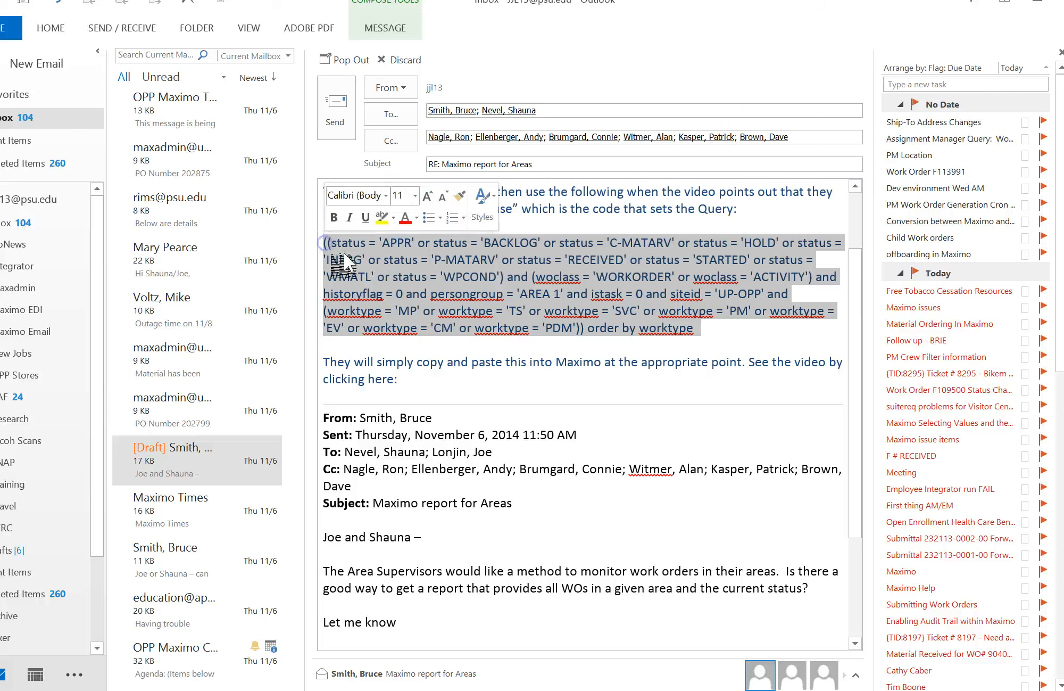
right_click(485, 286)
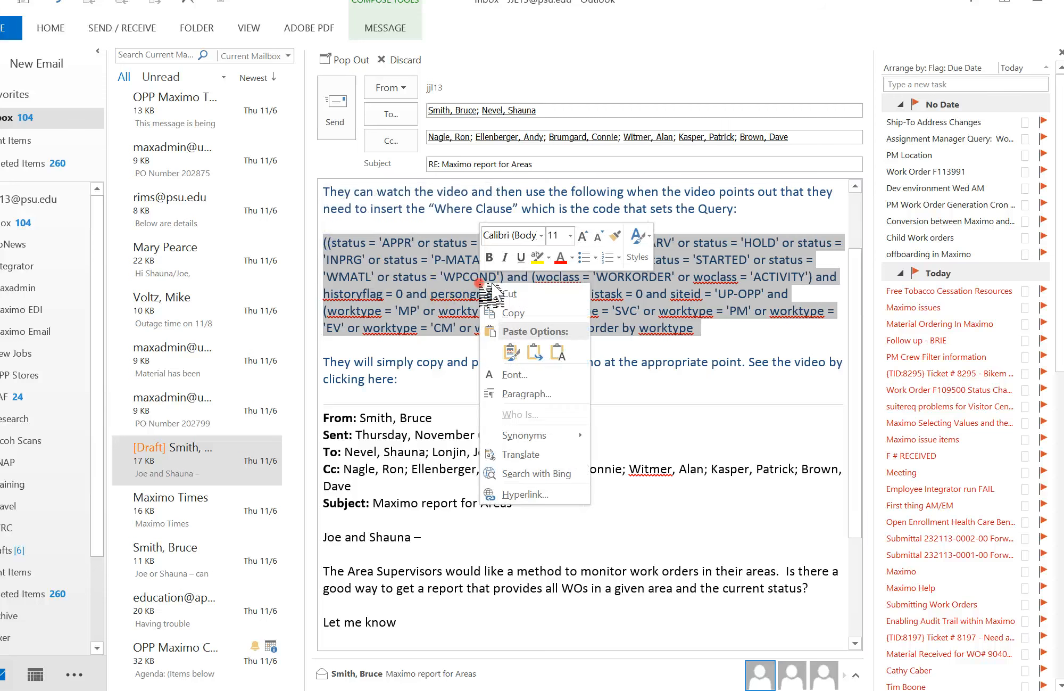
left_click(516, 312)
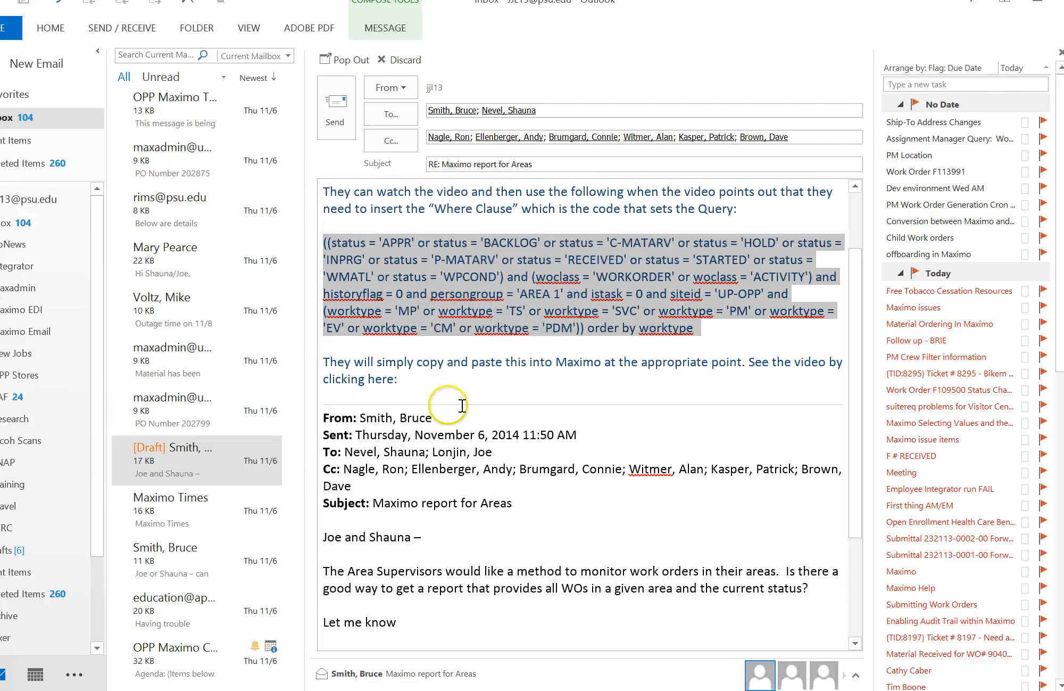
Switch back to Maximo in Firefox and replace the entire current Where Clause query with the copied one
left_click(250, 690)
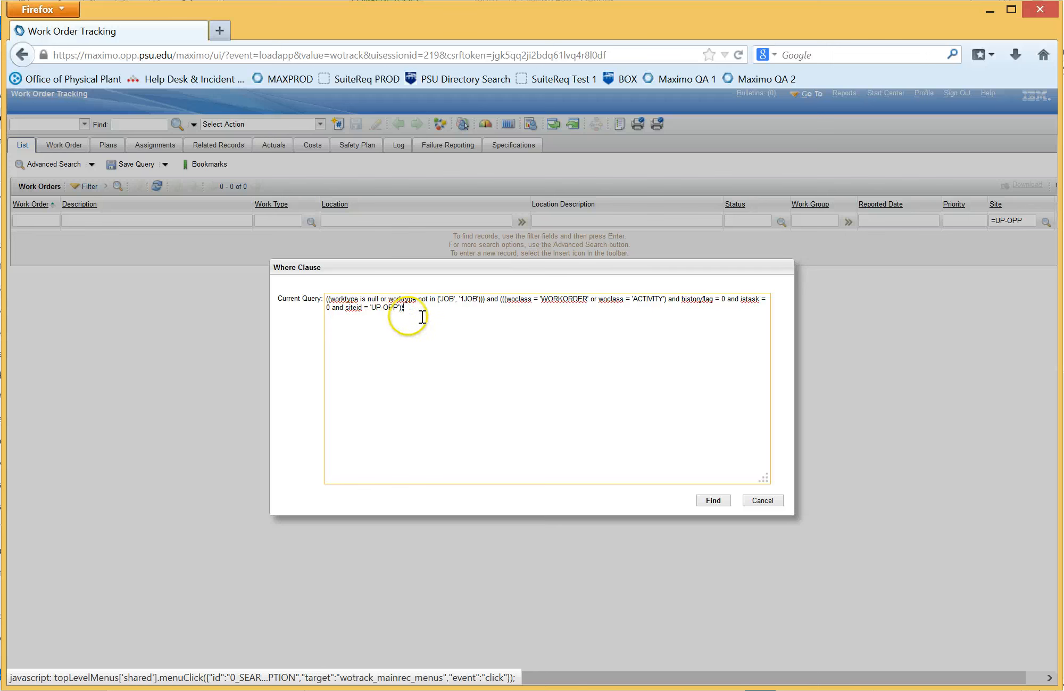
left_click_drag(408, 316, 330, 298)
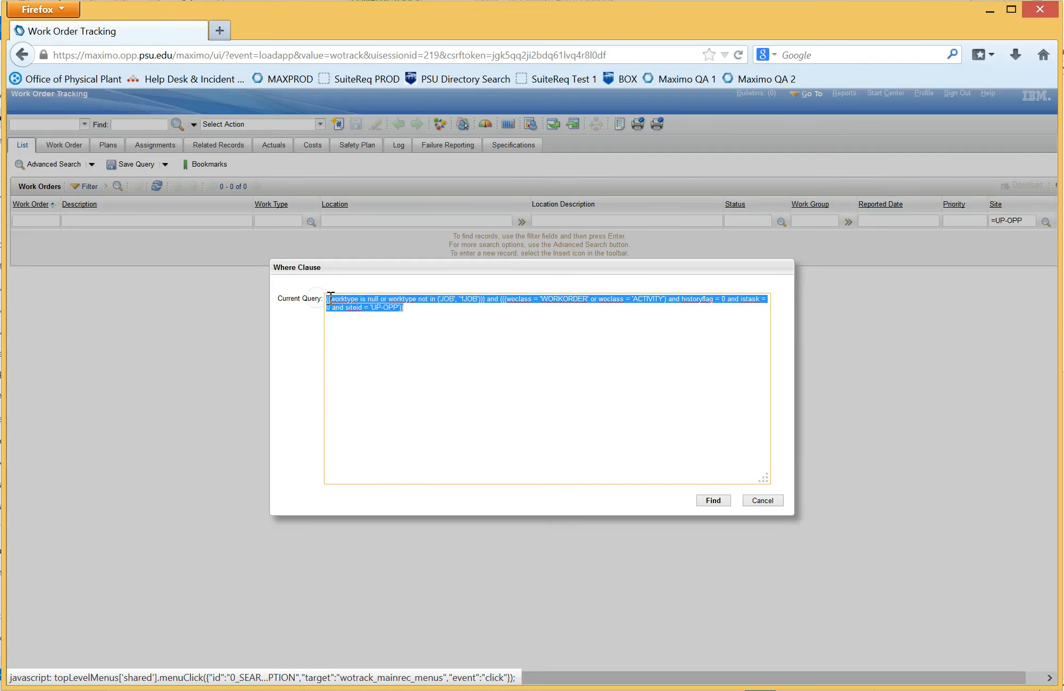
key("BackSpace")
left_click(327, 300)
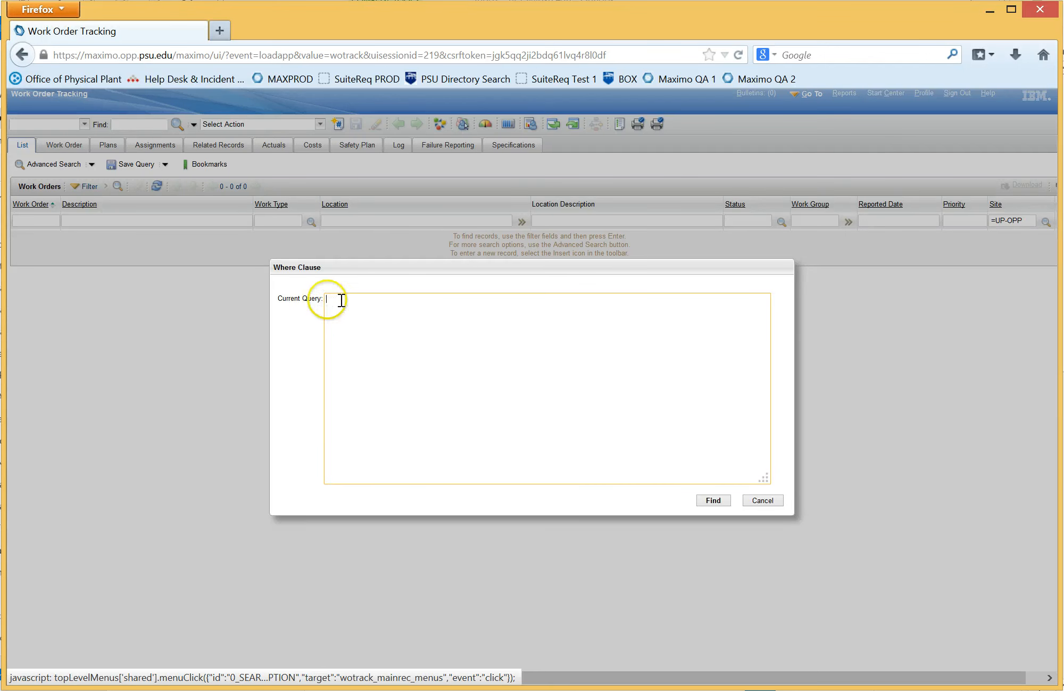
right_click(333, 300)
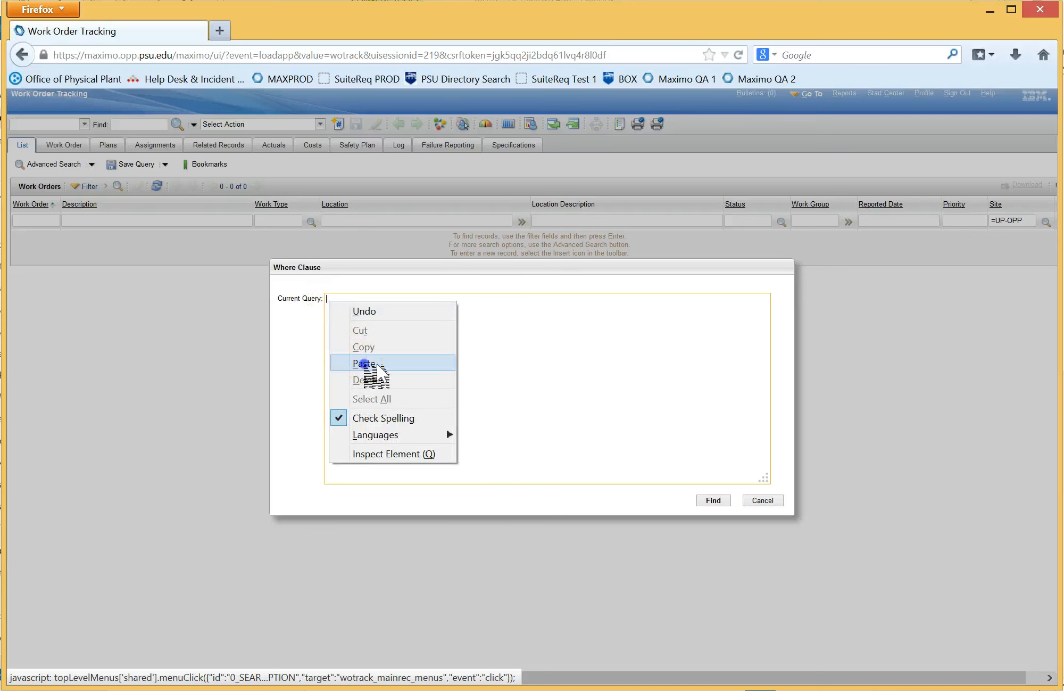
left_click(373, 364)
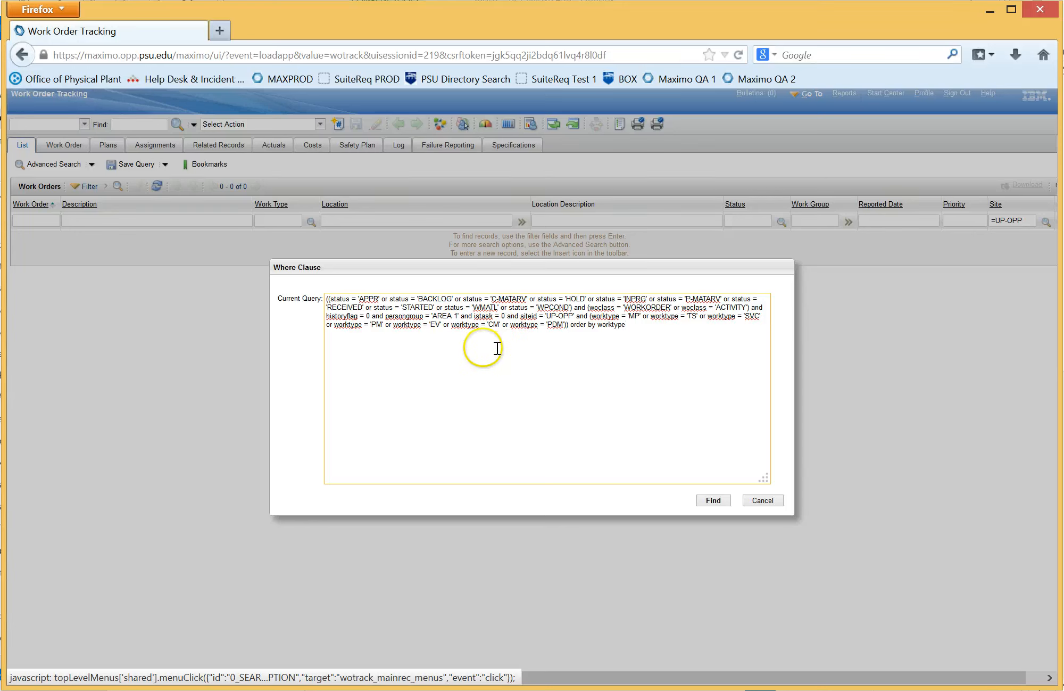
Change the persongroup value in the query to 'AREA 2' and run the search
left_click_drag(433, 316, 472, 316)
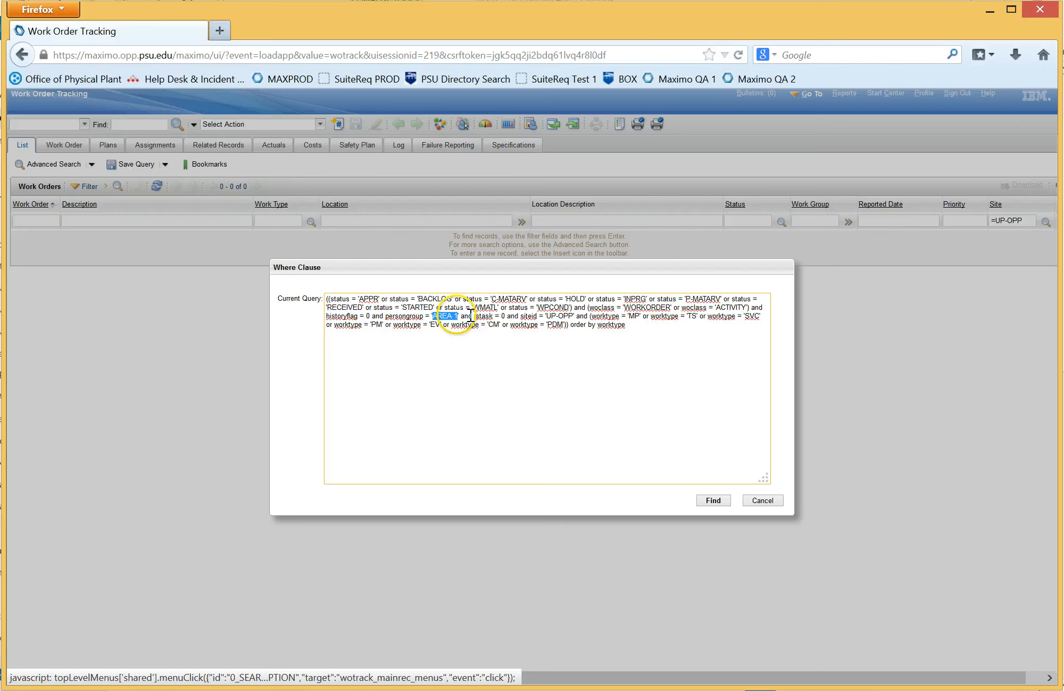
left_click(471, 315)
left_click(473, 404)
key("BackSpace")
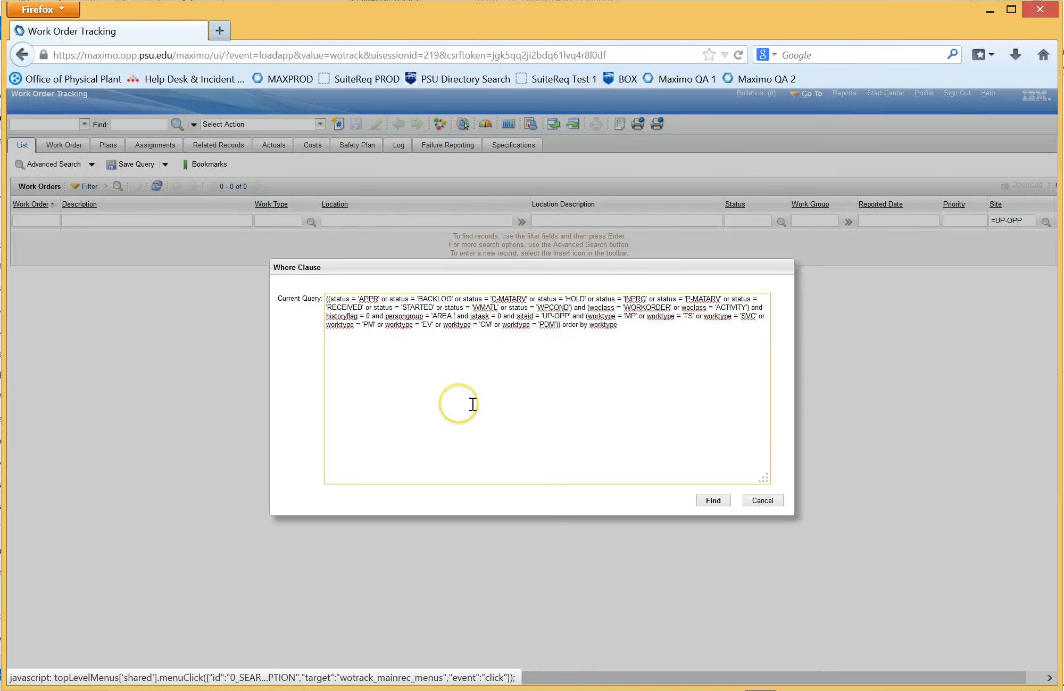
type("2")
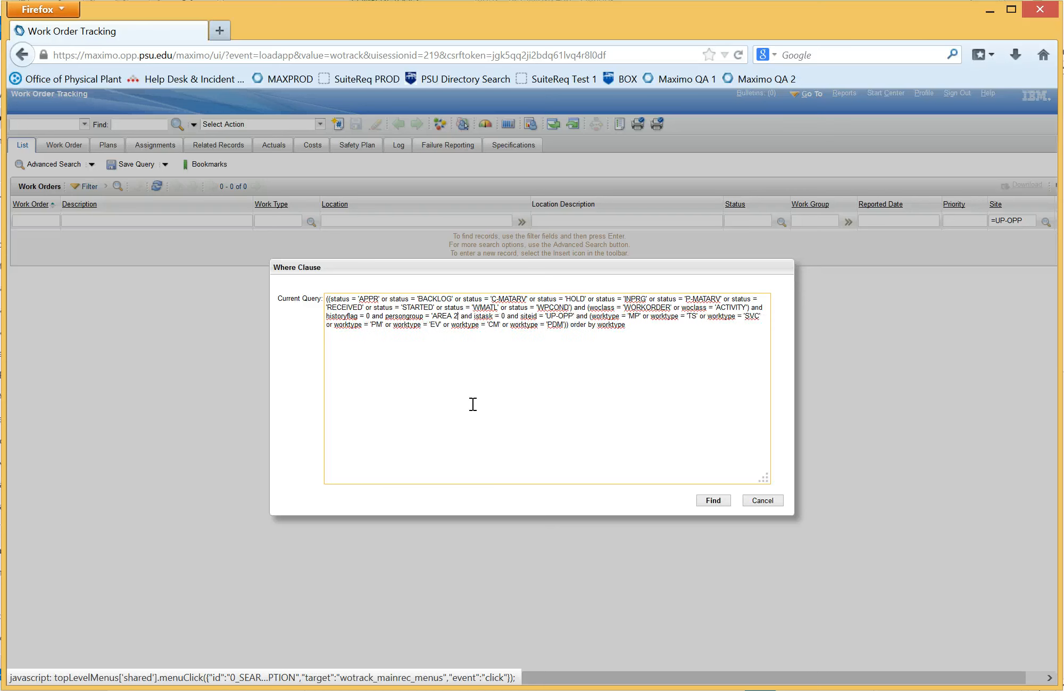
left_click(714, 500)
left_click(716, 501)
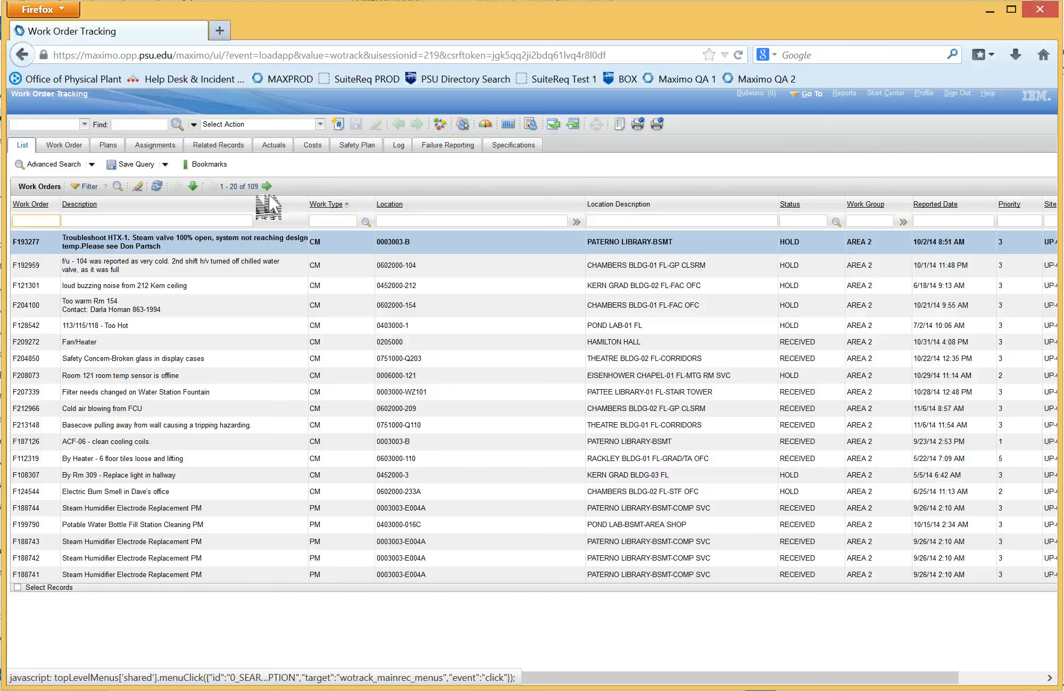
Start saving the current query and name it "Area 2 Active Work Orders"
left_click(137, 165)
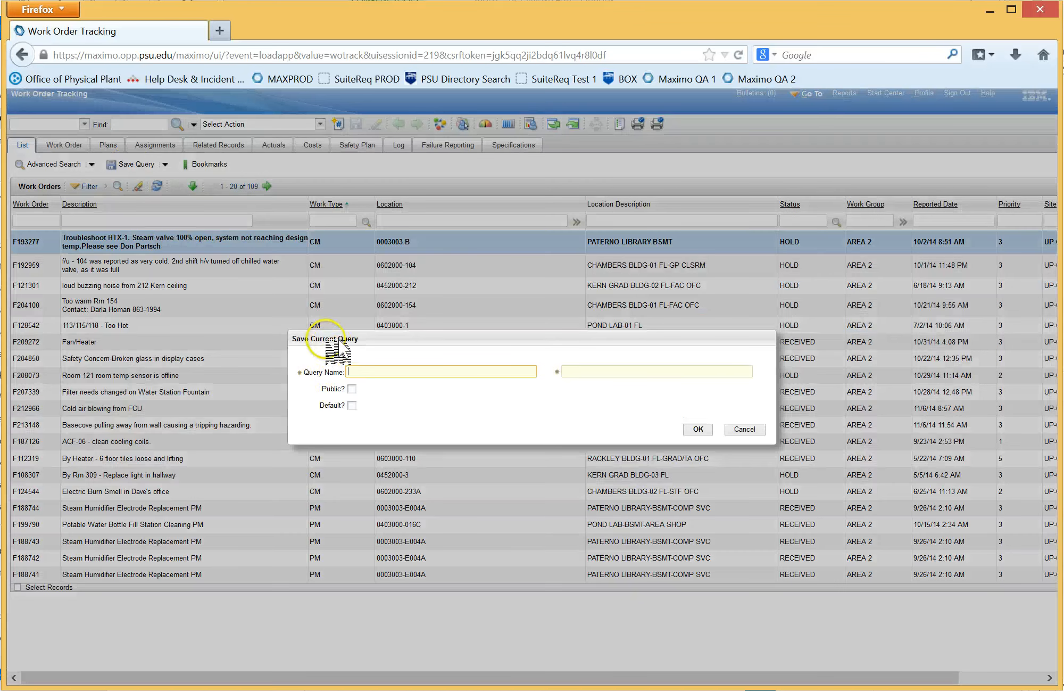
left_click(382, 371)
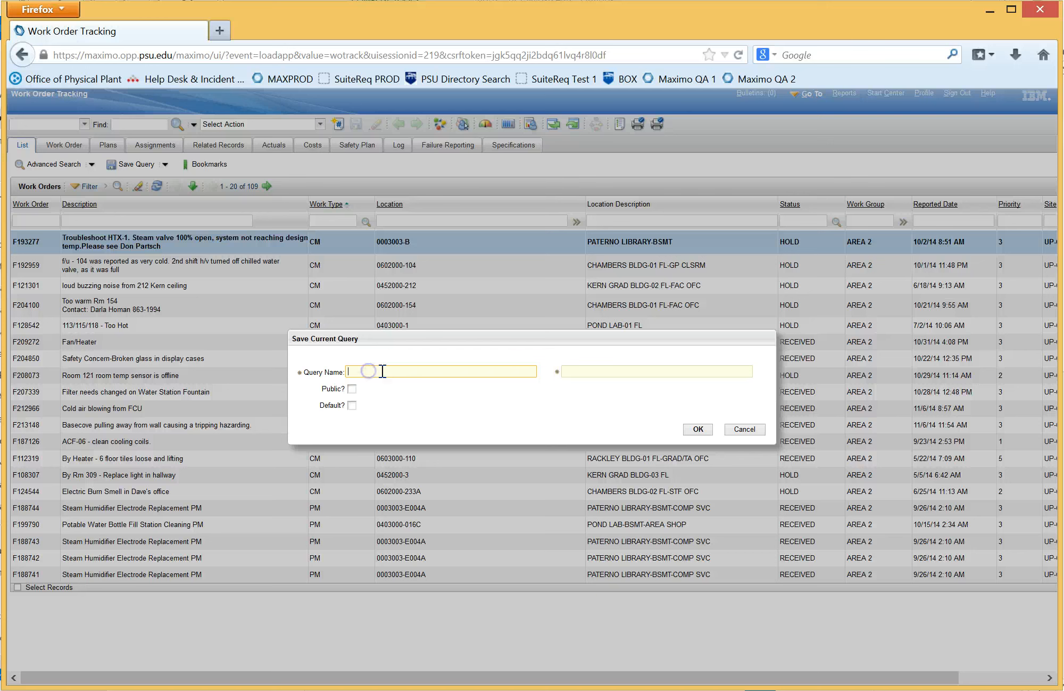
type("Area 2 Active Work Order")
key("BackSpace")
key("BackSpace")
key("BackSpace")
type("rders")
Copy the query name "Area 2 Active Work Orders" into the description field and save the query
left_click_drag(444, 368, 345, 370)
right_click(381, 371)
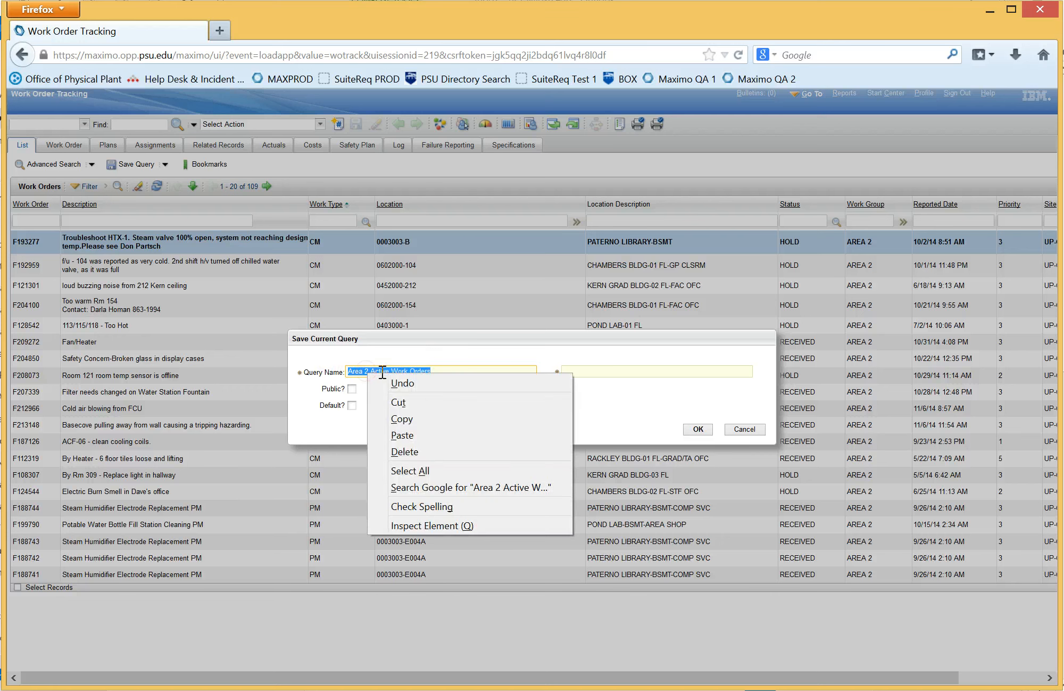
left_click(413, 417)
left_click(577, 371)
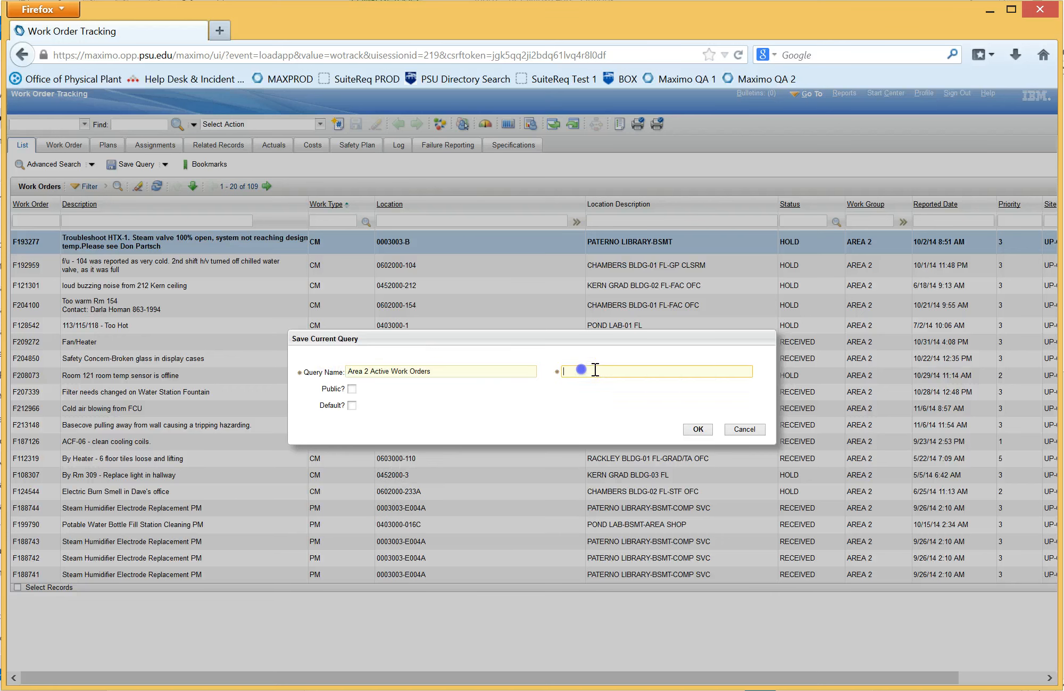
right_click(584, 371)
left_click(619, 432)
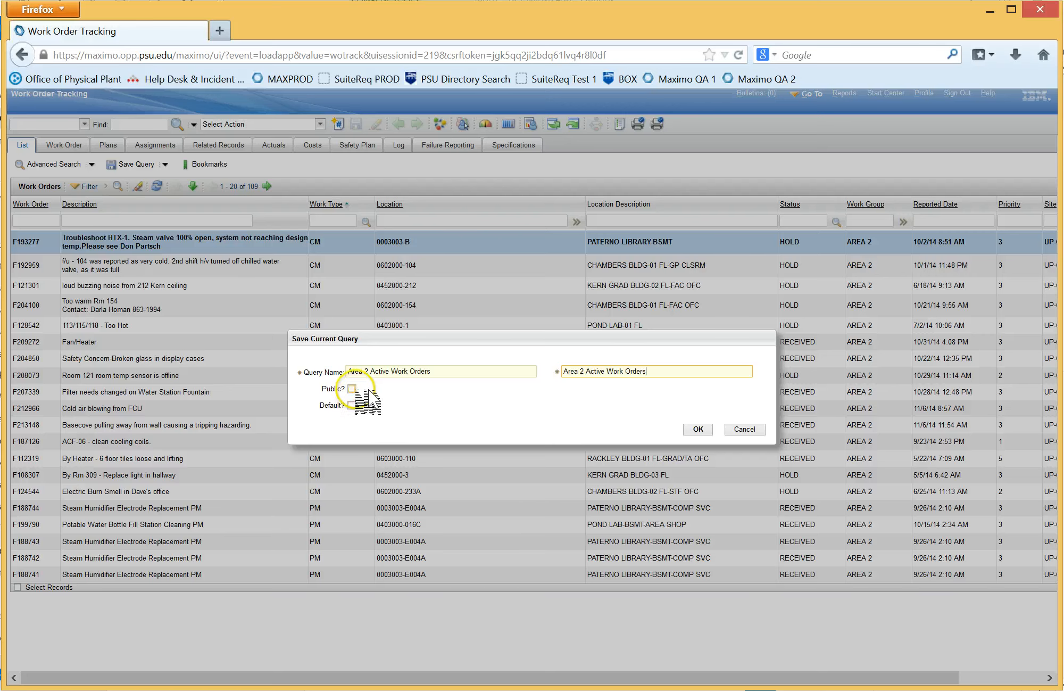
left_click(699, 429)
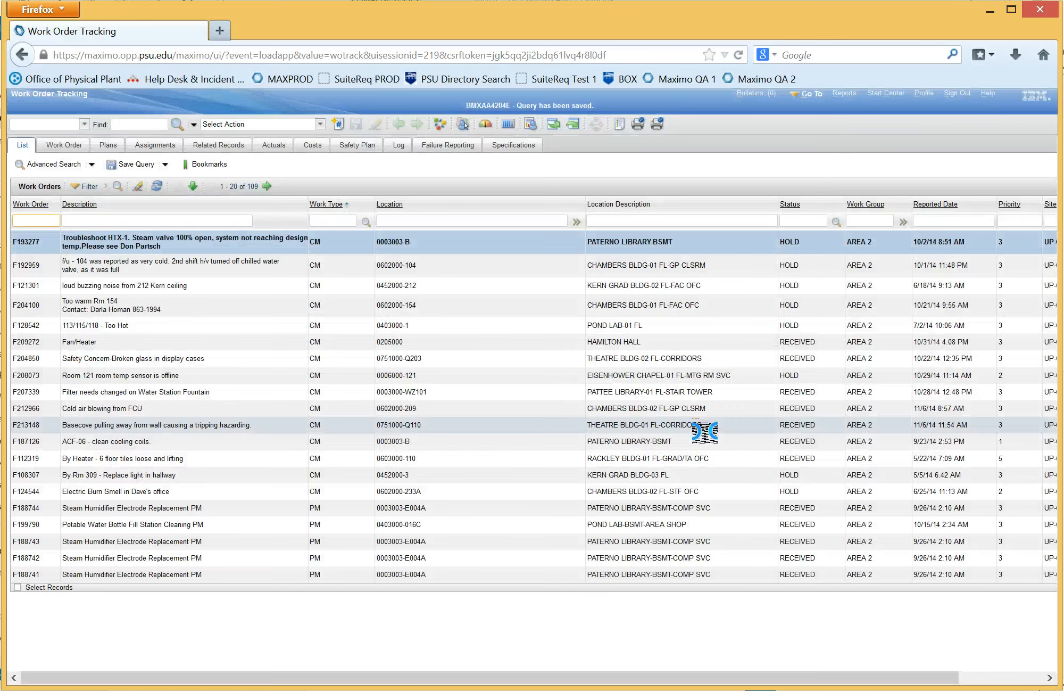
Reopen Work Order Tracking from the Work Orders module and look through the list of available saved queries
left_click(692, 269)
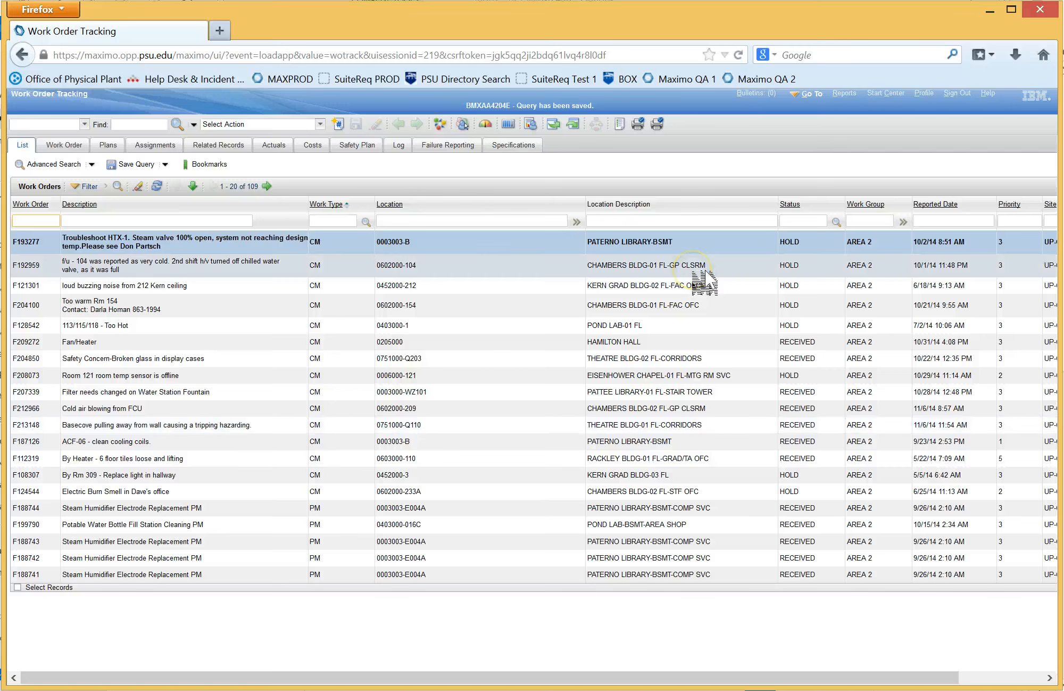
left_click(85, 124)
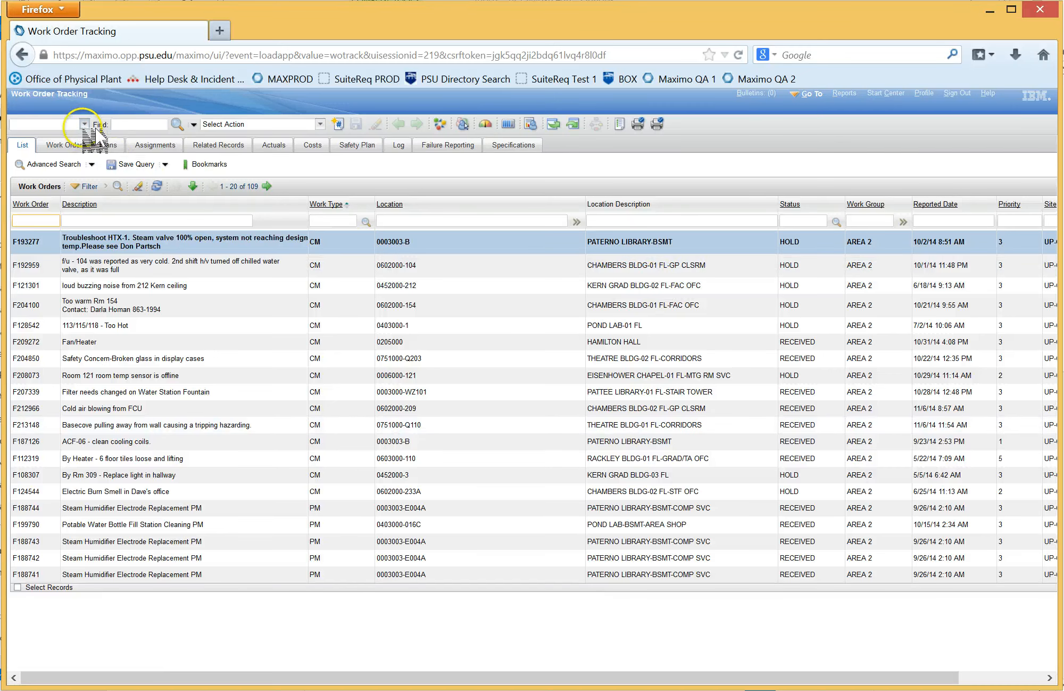
left_click(810, 94)
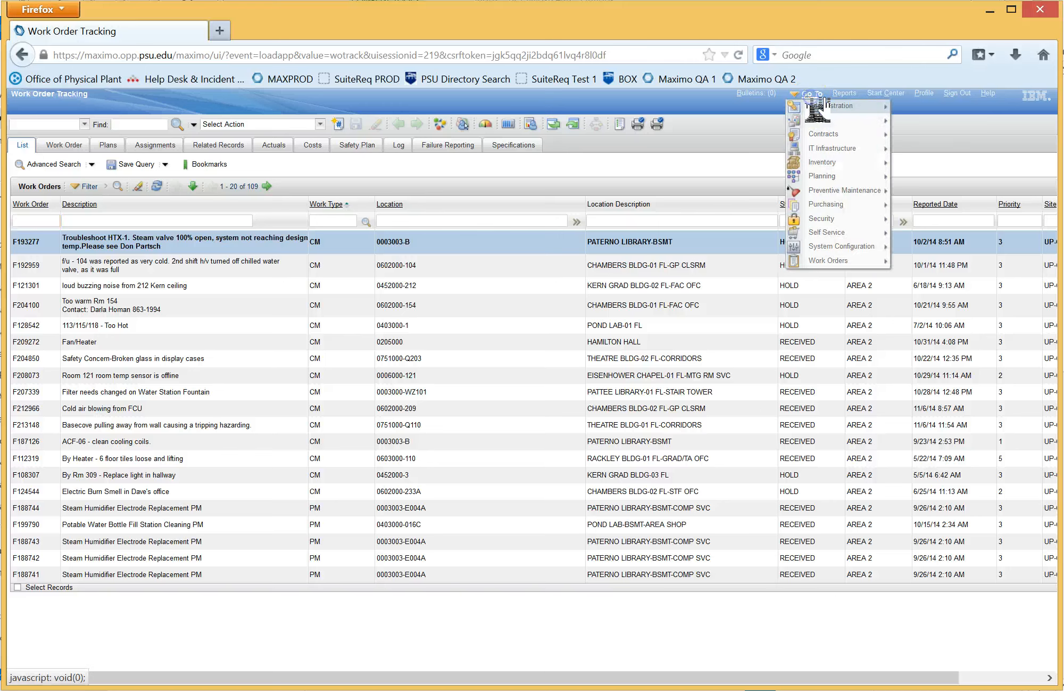
mouse_move(883, 260)
left_click(920, 261)
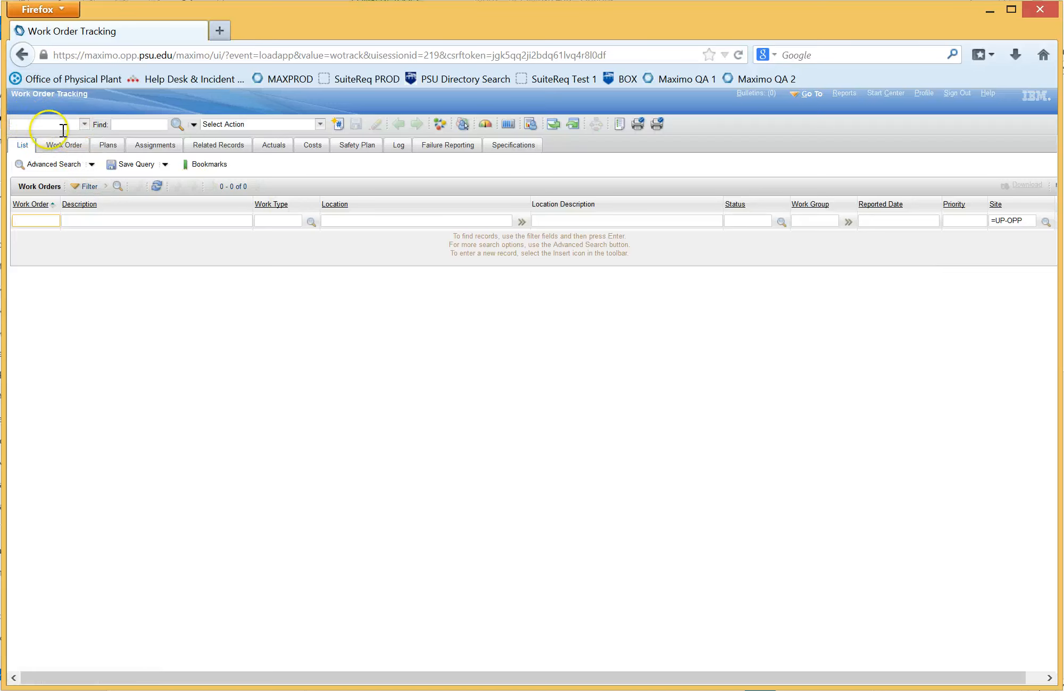
left_click(85, 124)
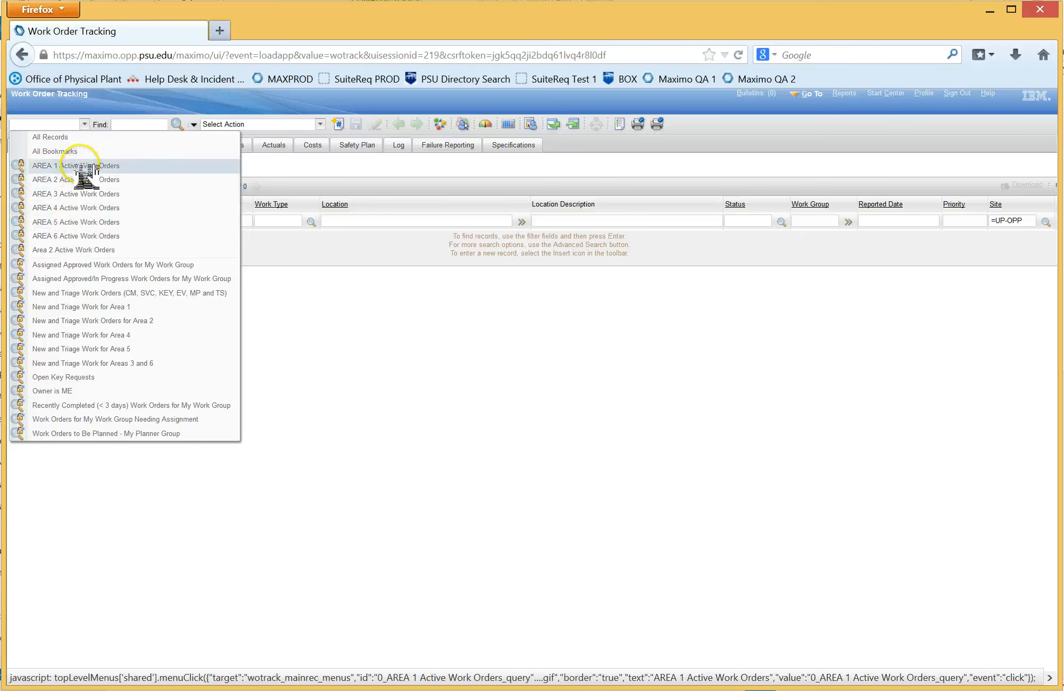
left_click(82, 237)
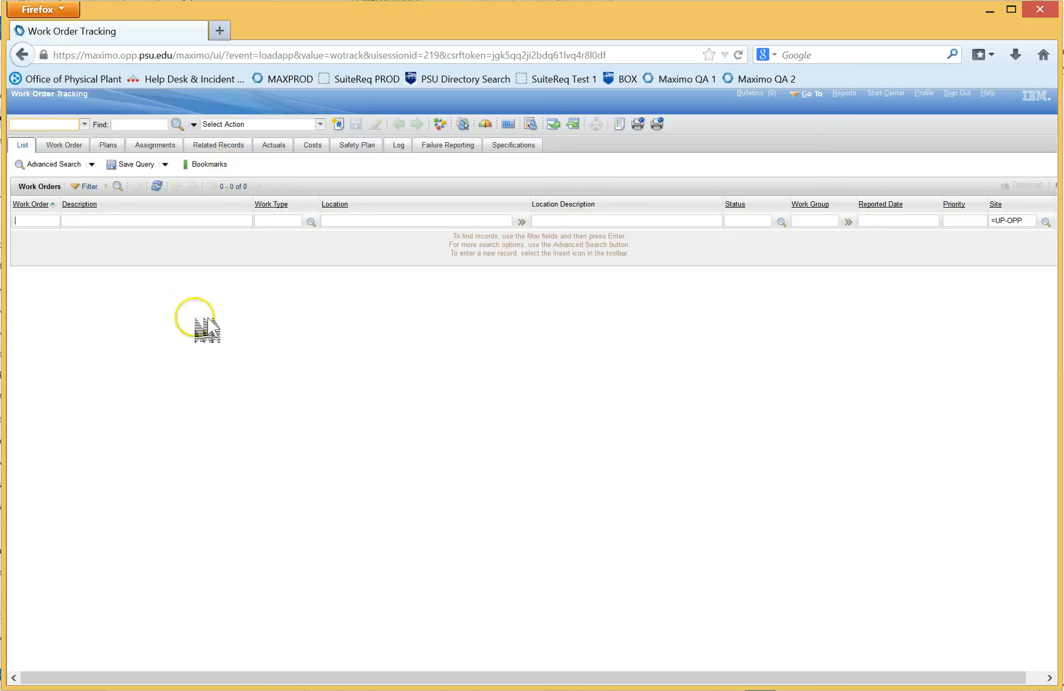
Open the Where Clause editor for the work order list and select the whole current query
left_click(91, 164)
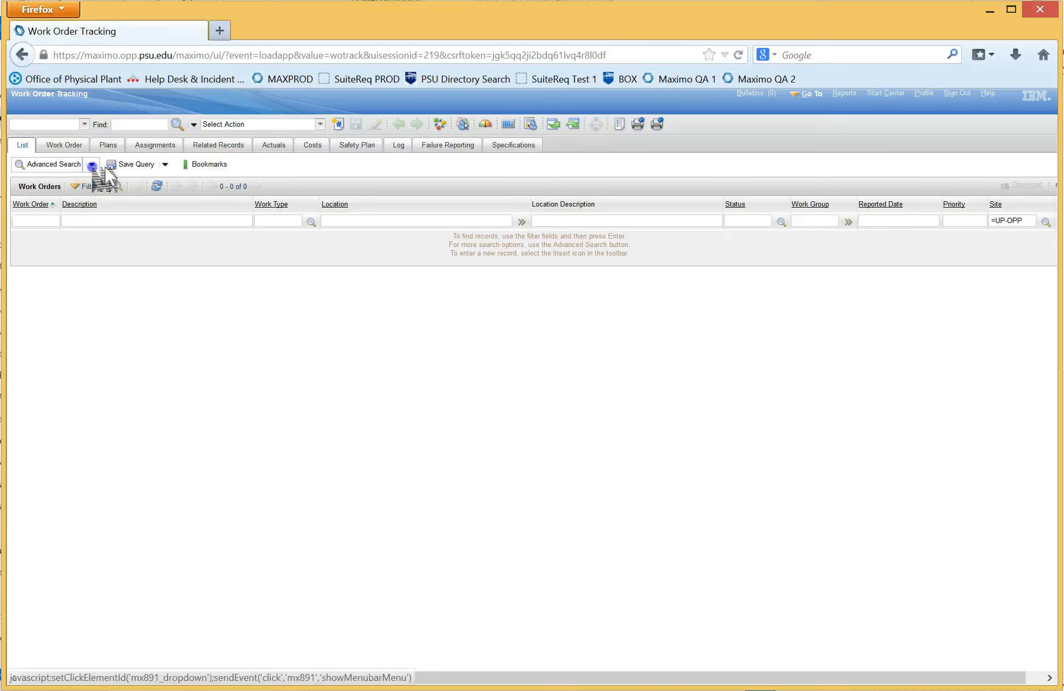
left_click(81, 194)
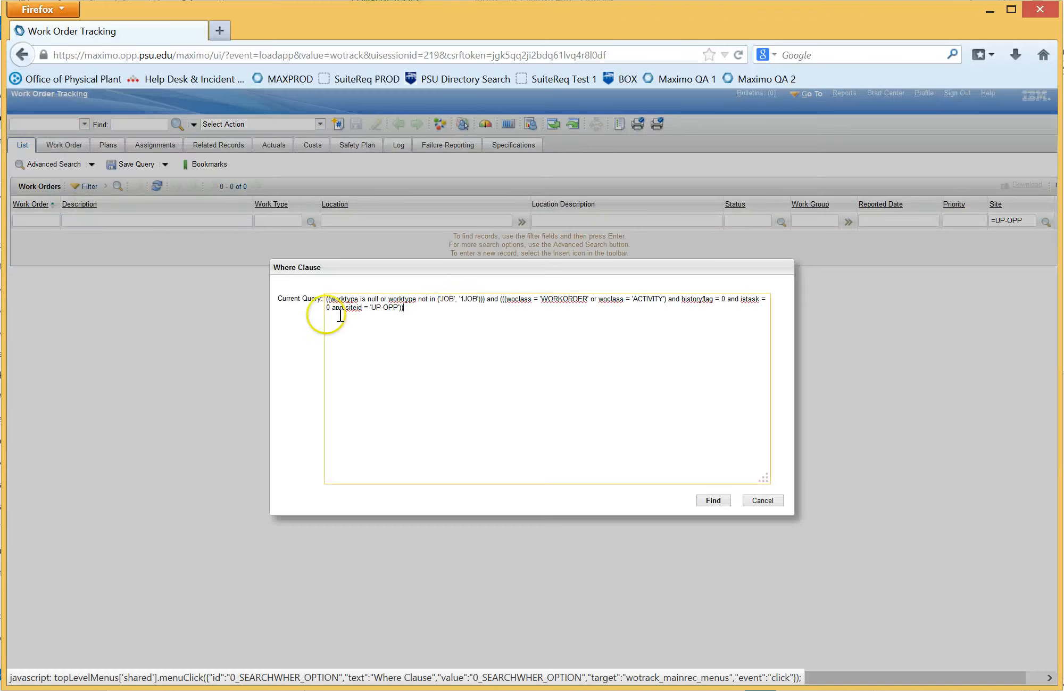
left_click_drag(409, 312, 326, 288)
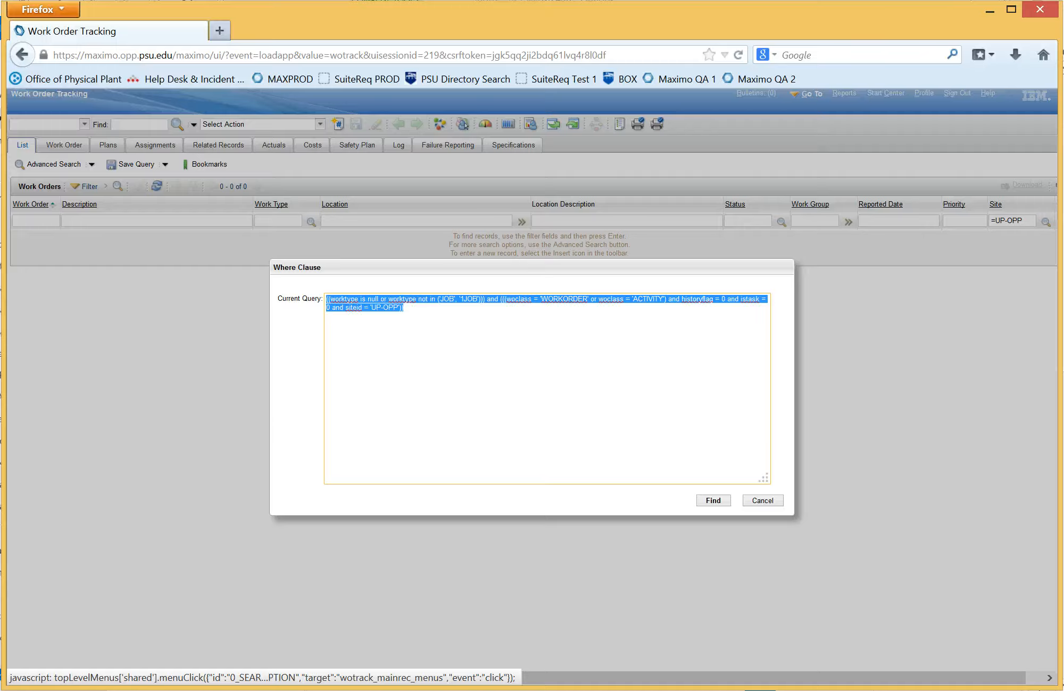
Switch to Outlook, copy the highlighted where clause from the draft email, and return to Maximo
key("alt+Tab")
right_click(430, 278)
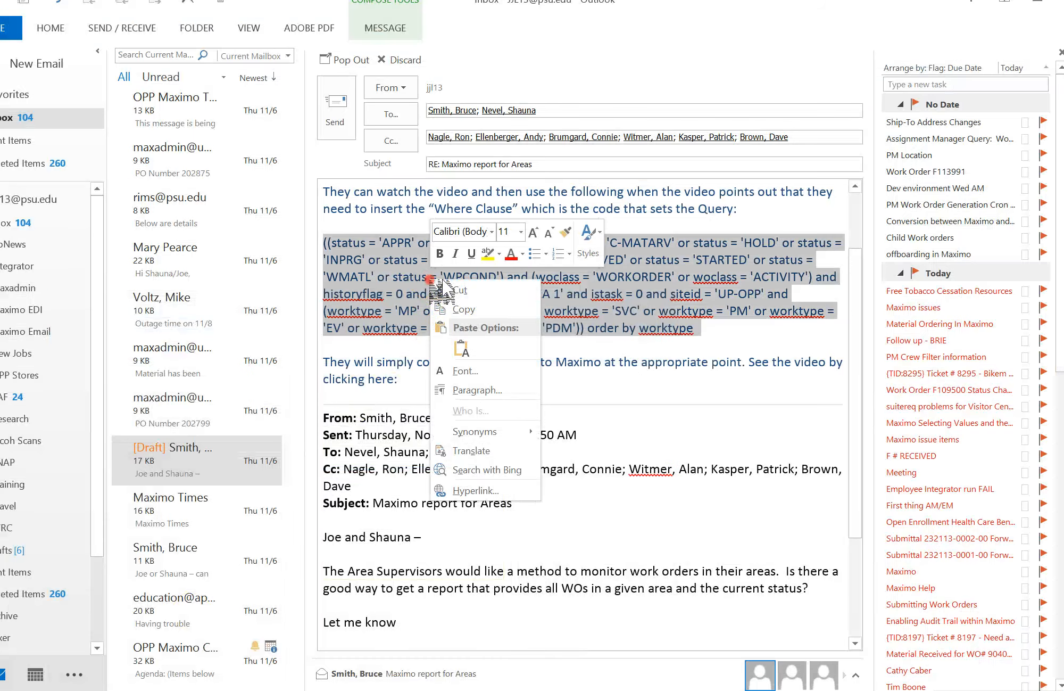
left_click(458, 309)
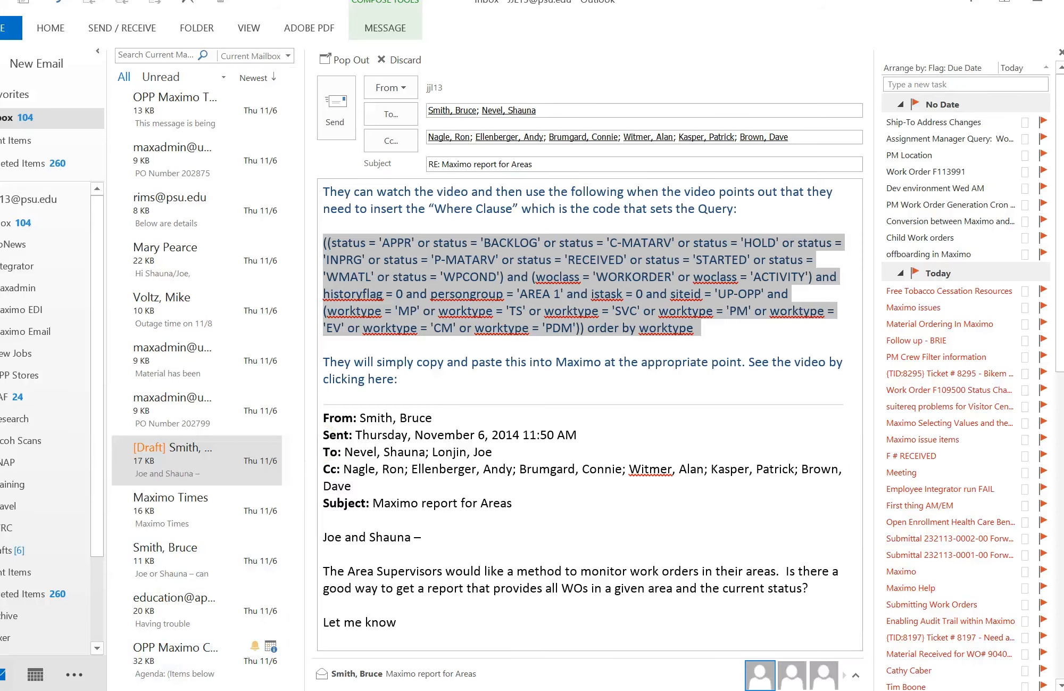
key("alt+Tab")
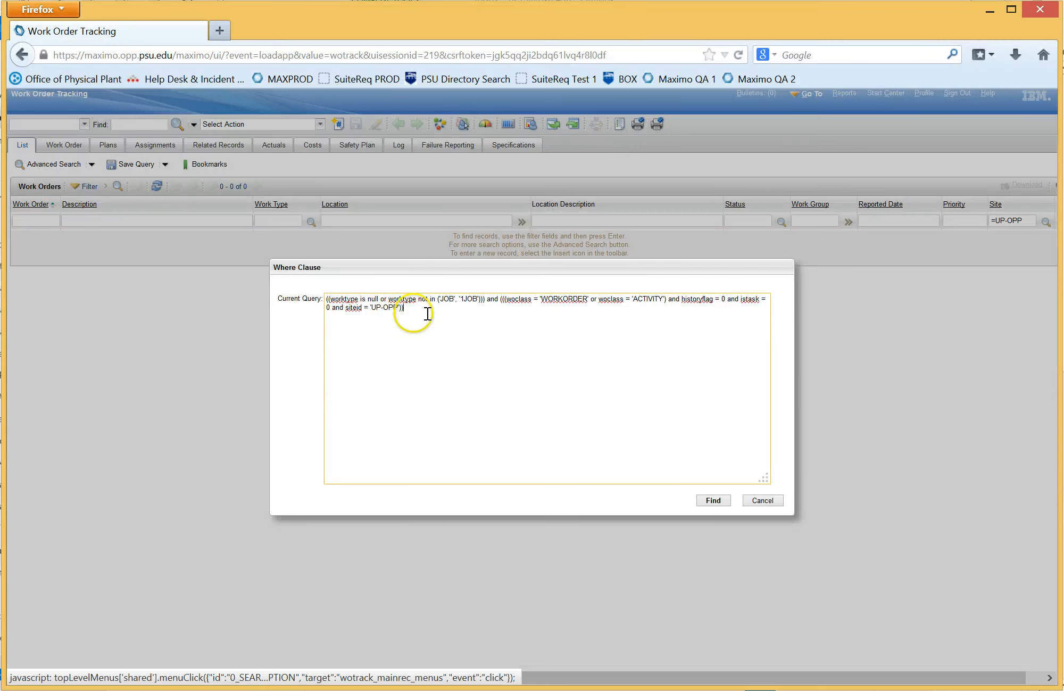
Replace the entire current query in the Where Clause editor with the copied where clause
left_click_drag(427, 313, 304, 292)
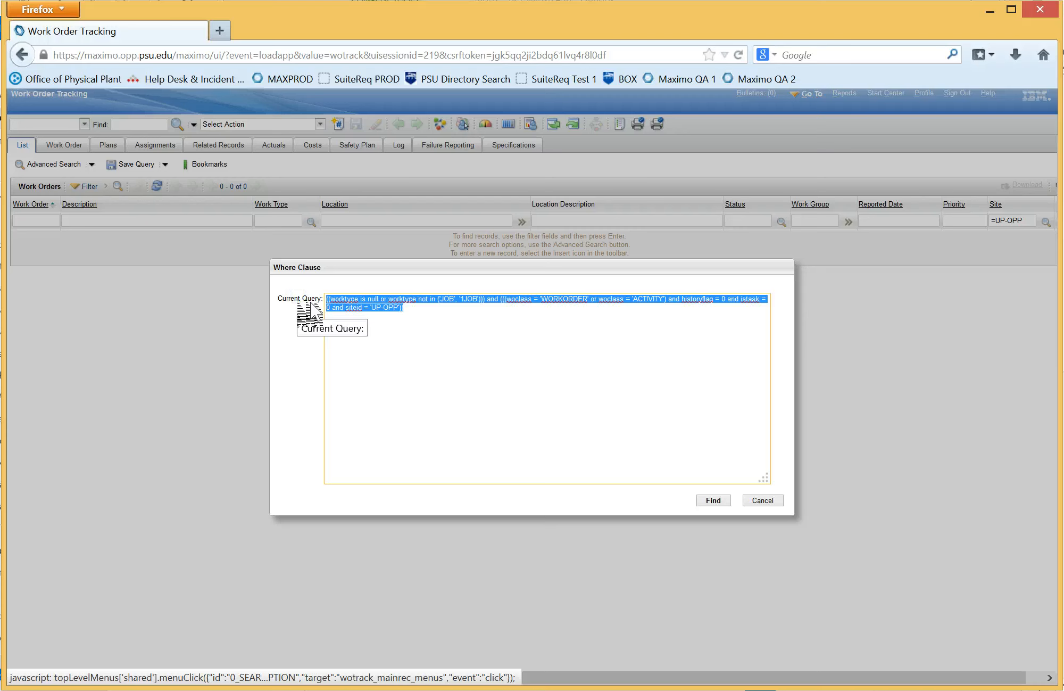
key("BackSpace")
right_click(349, 301)
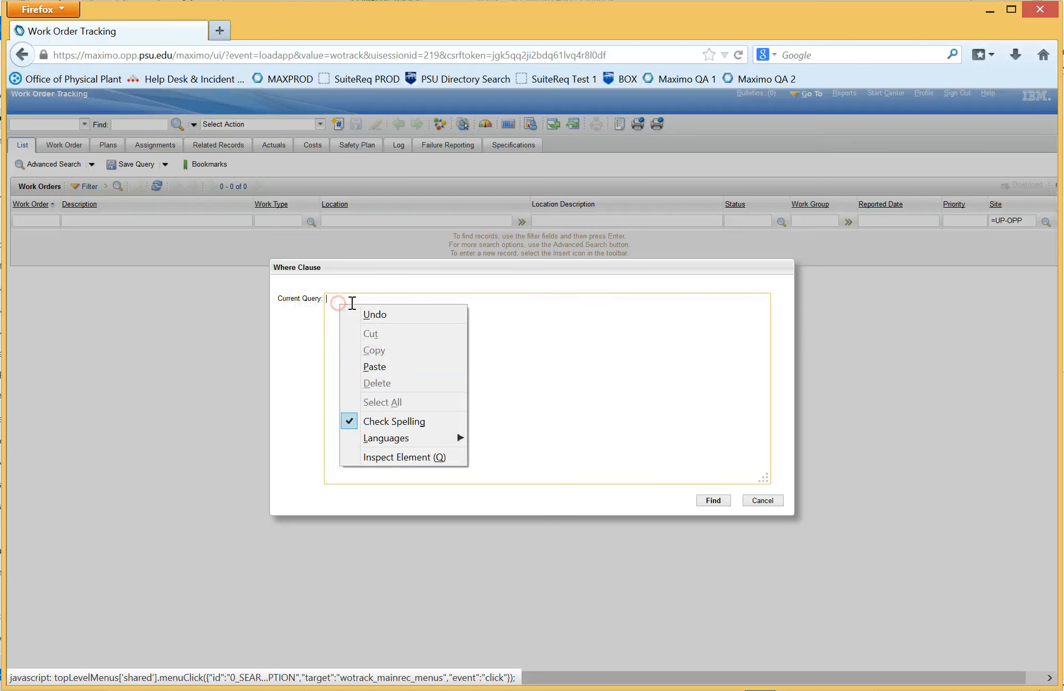
left_click(370, 363)
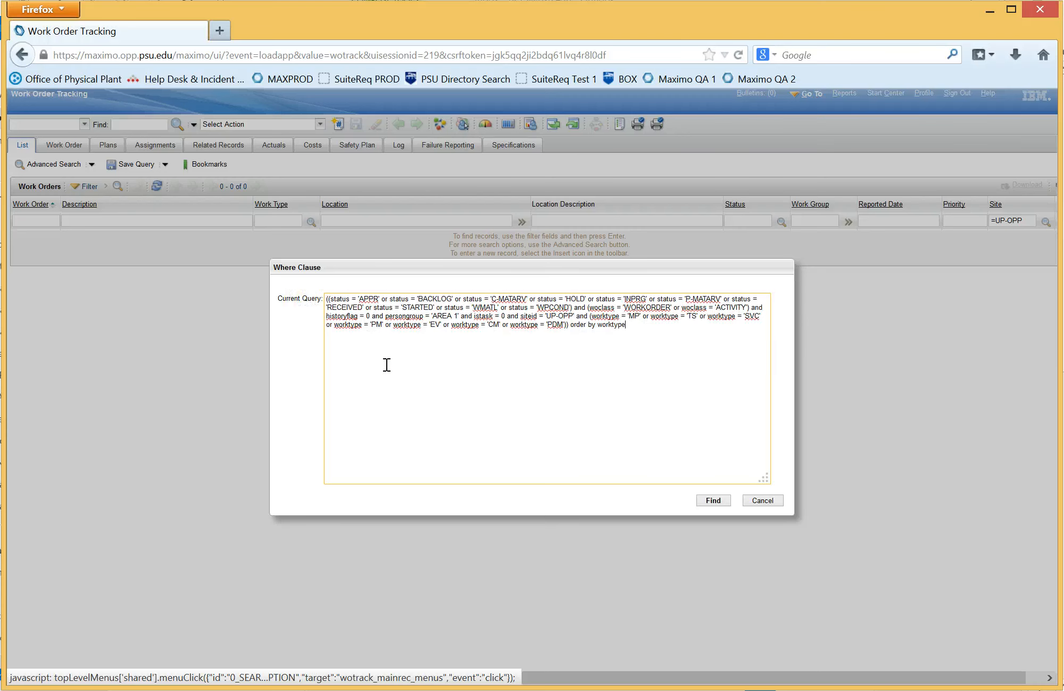
Change the persongroup value in the pasted where clause to 'AREA 2' and run the search
left_click(452, 316)
left_click_drag(459, 315, 429, 309)
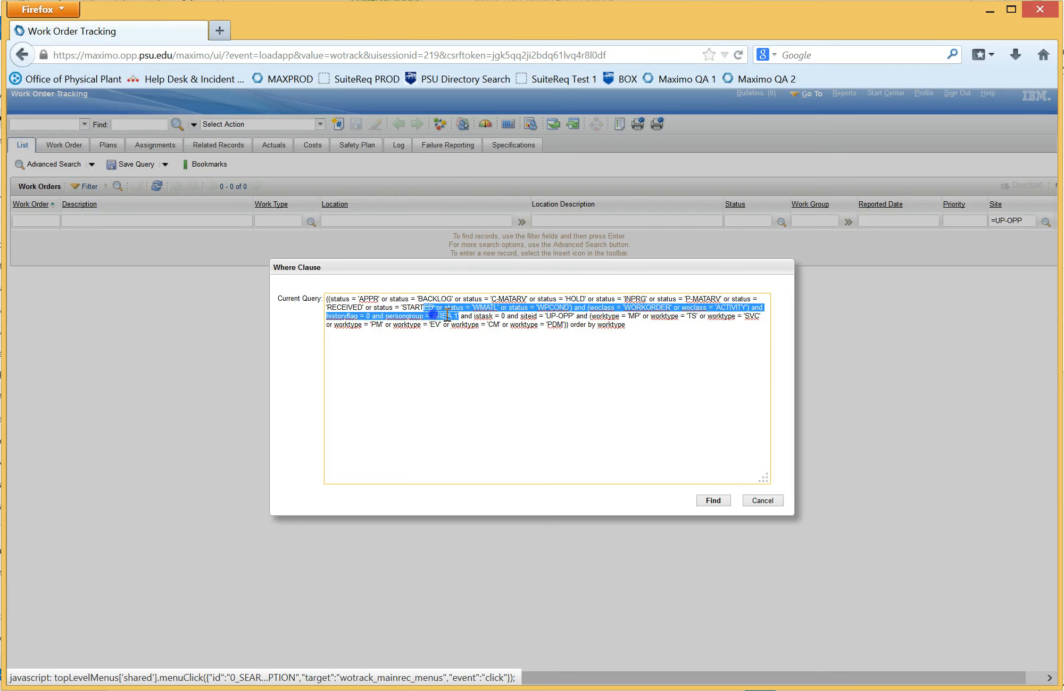
left_click(457, 326)
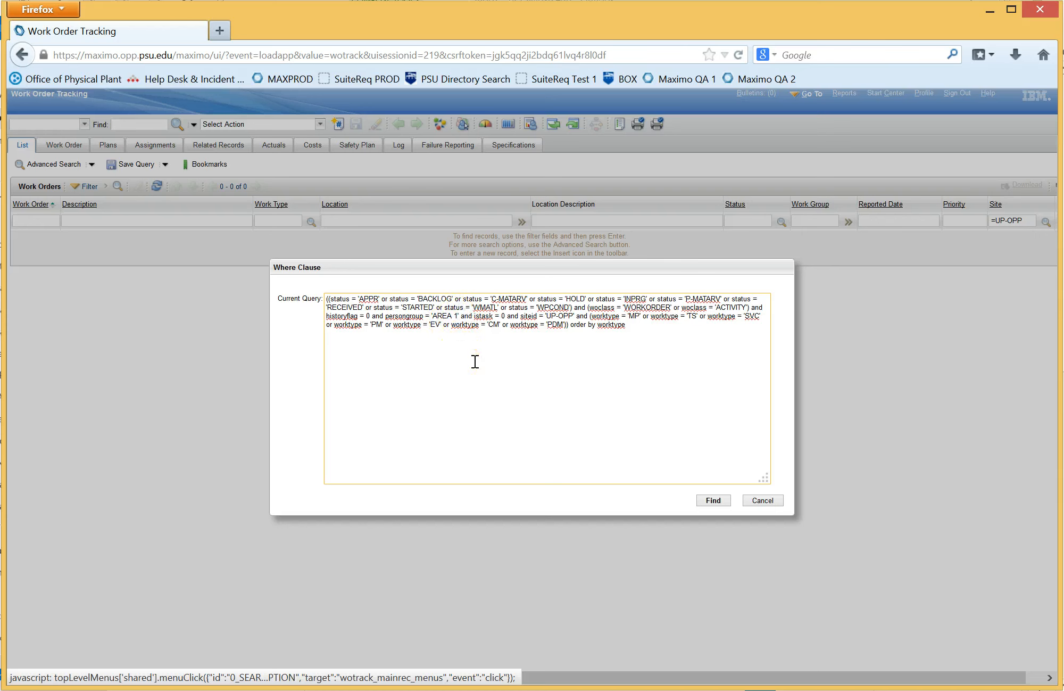
key("BackSpace")
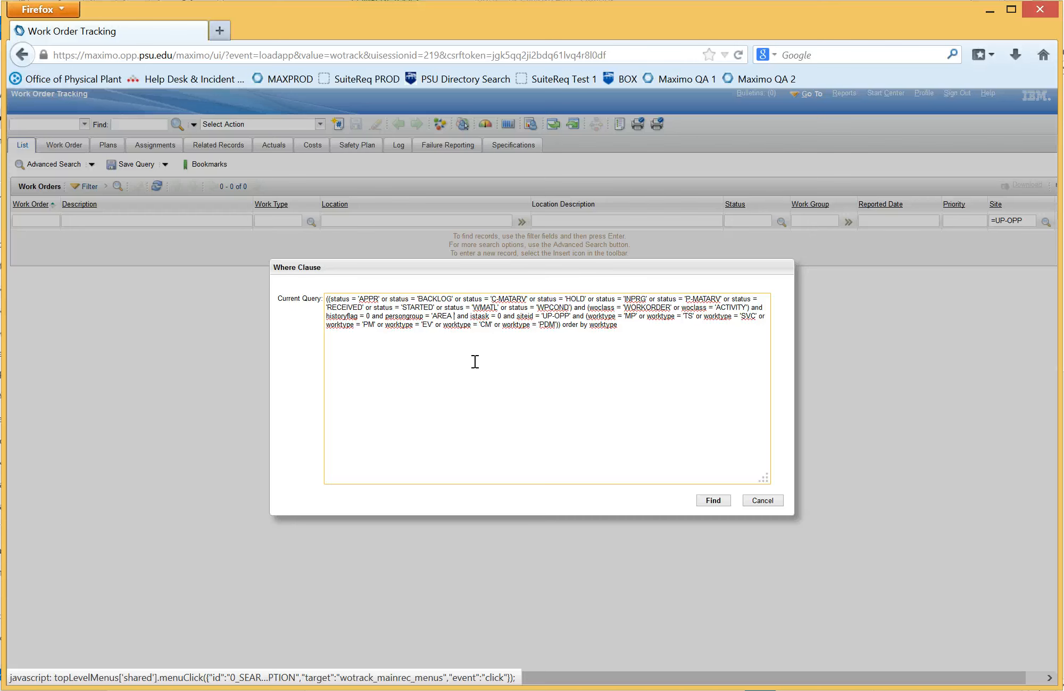
type("2")
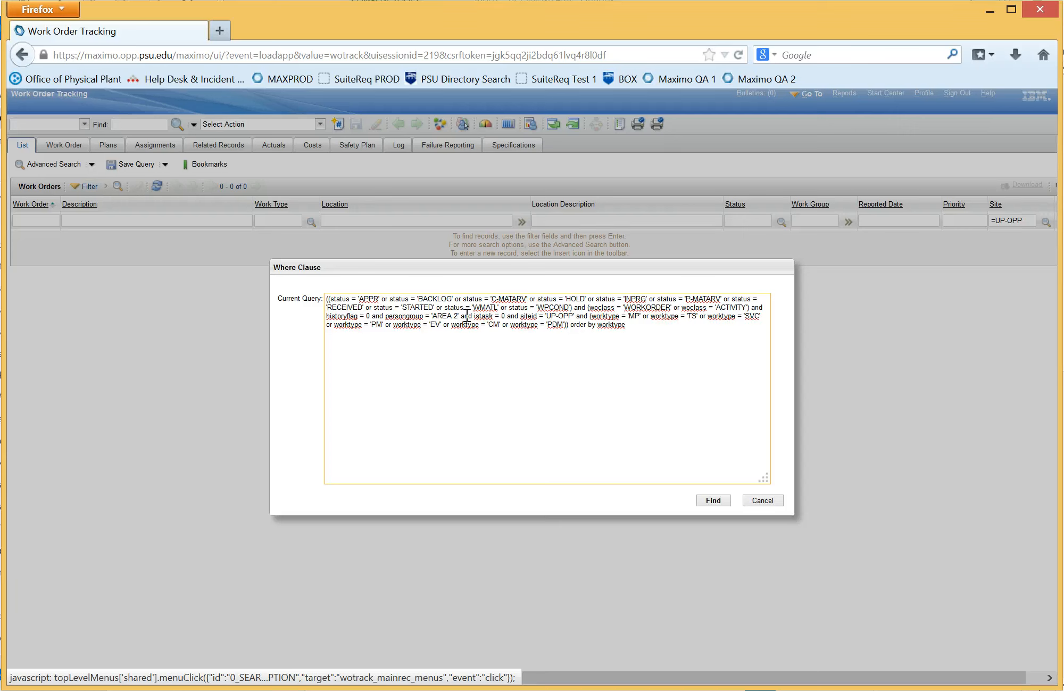
left_click(720, 501)
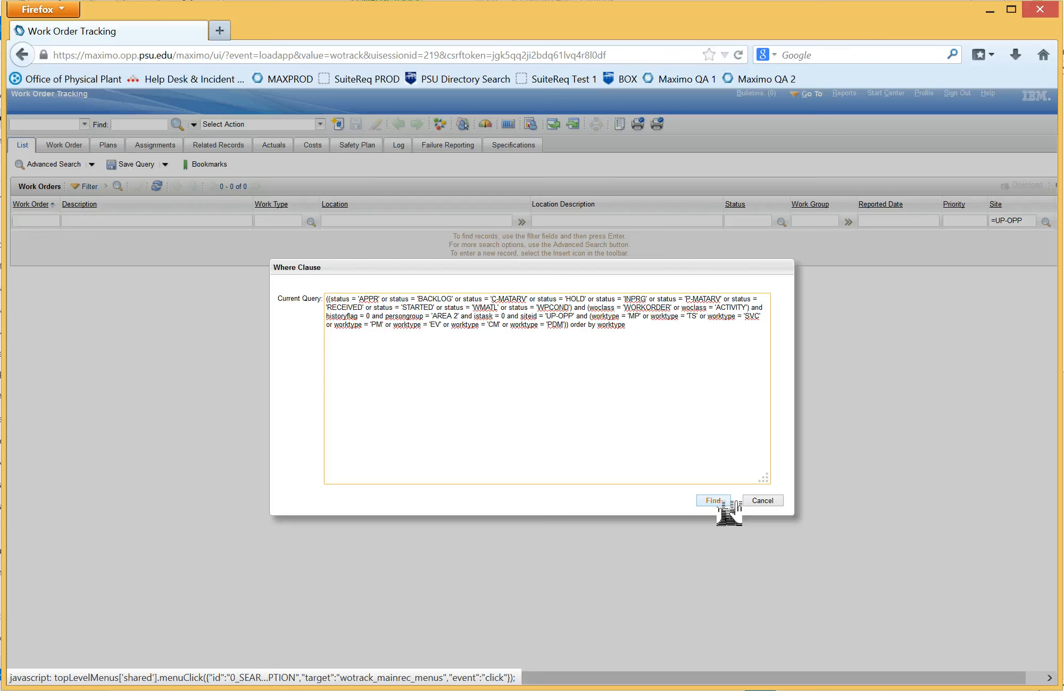
left_click(714, 500)
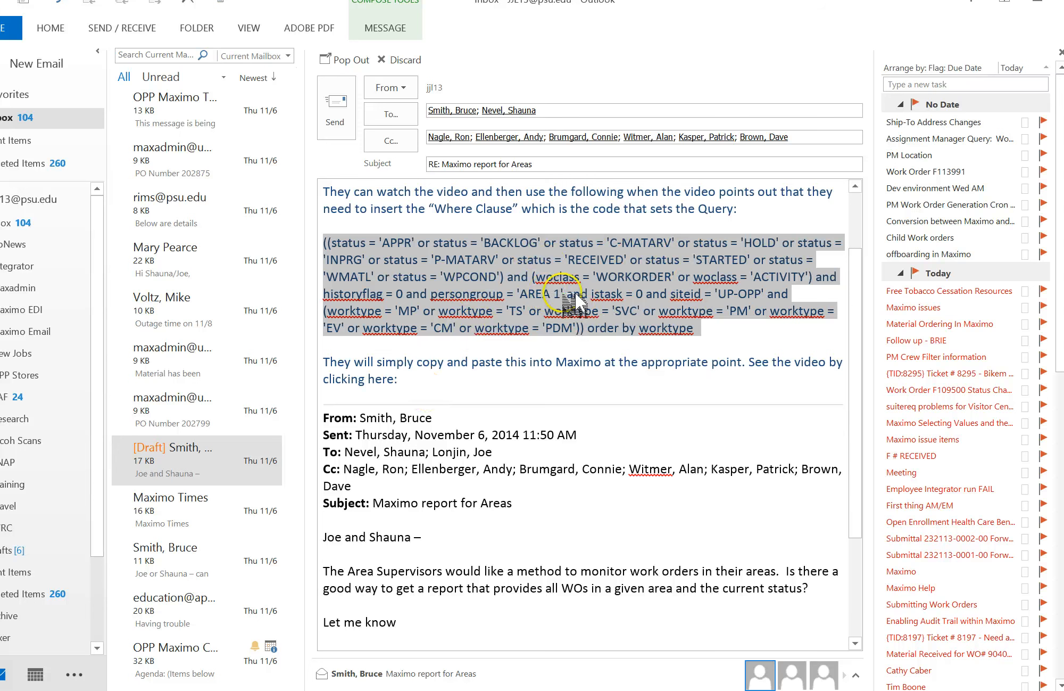
In the Outlook draft email, change the persongroup value in the where clause to 'AREA 2'
left_click(561, 294)
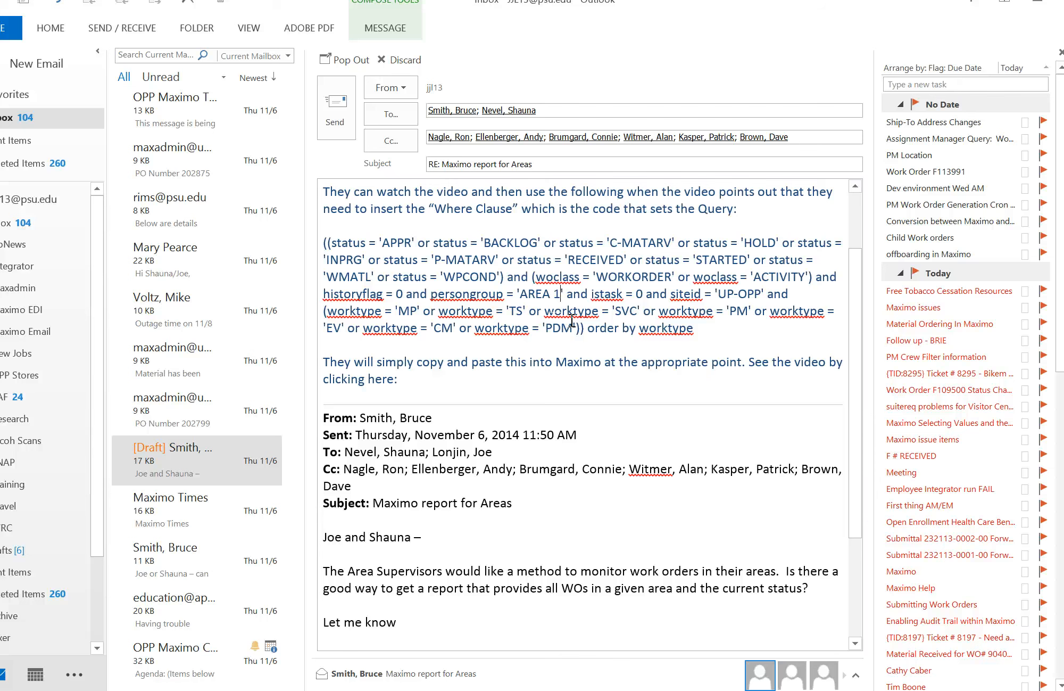
key("BackSpace")
type("2")
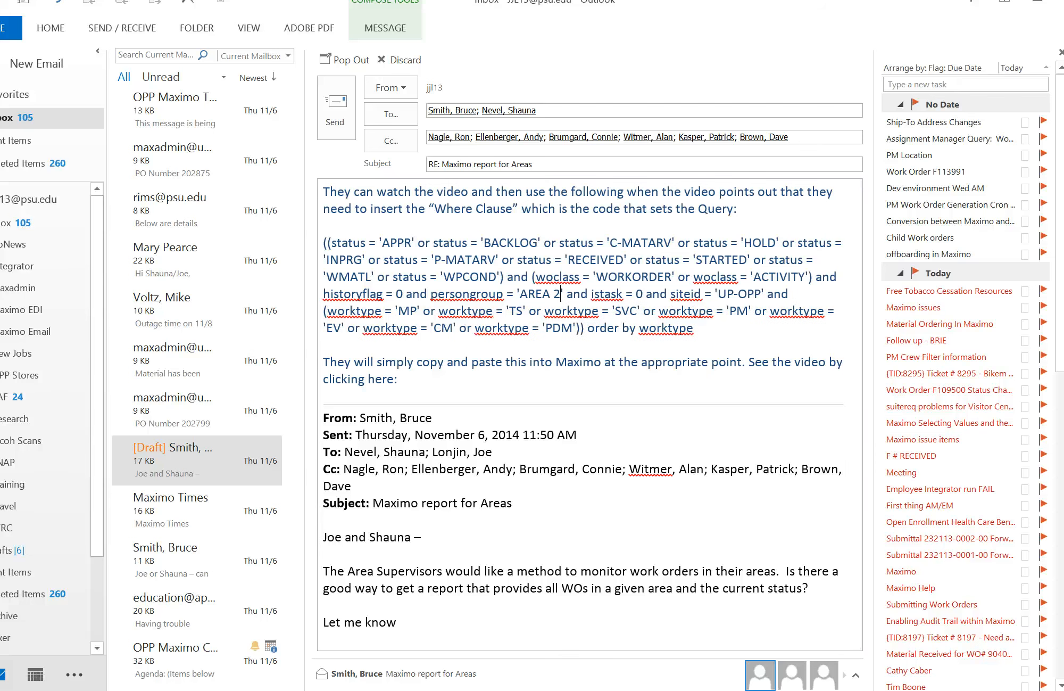